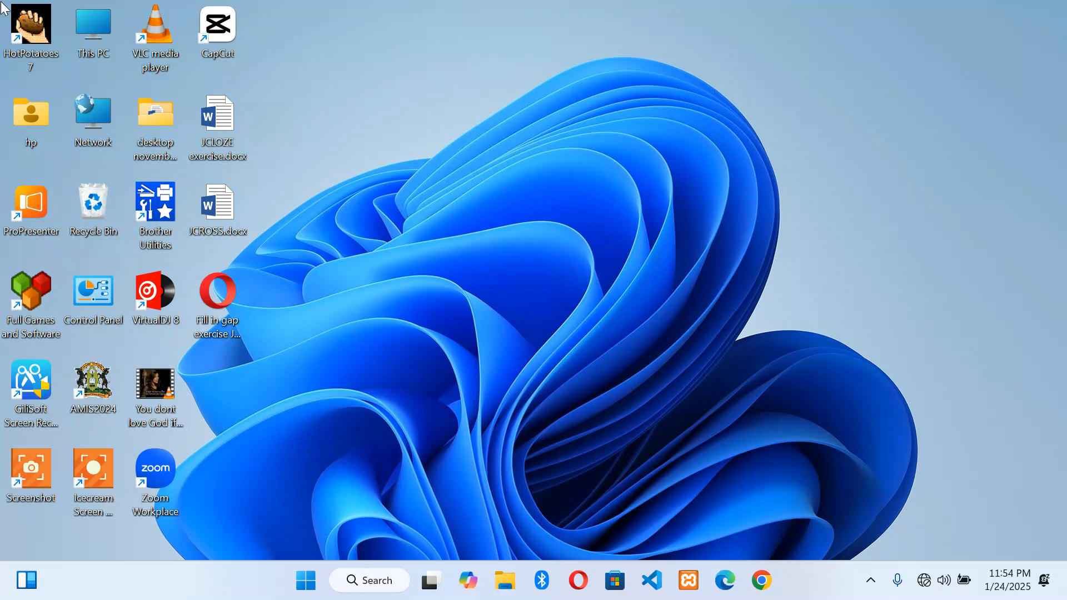
Launch HotPotatoes 7, open JCross and title the crossword "Organic Chemistry"
double_click(28, 31)
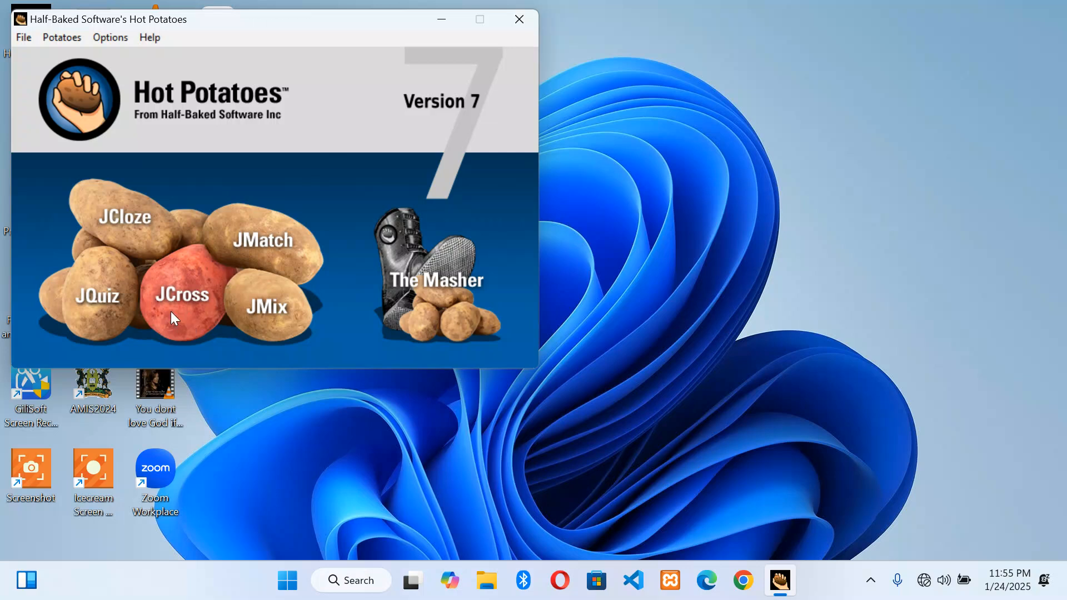
click(171, 313)
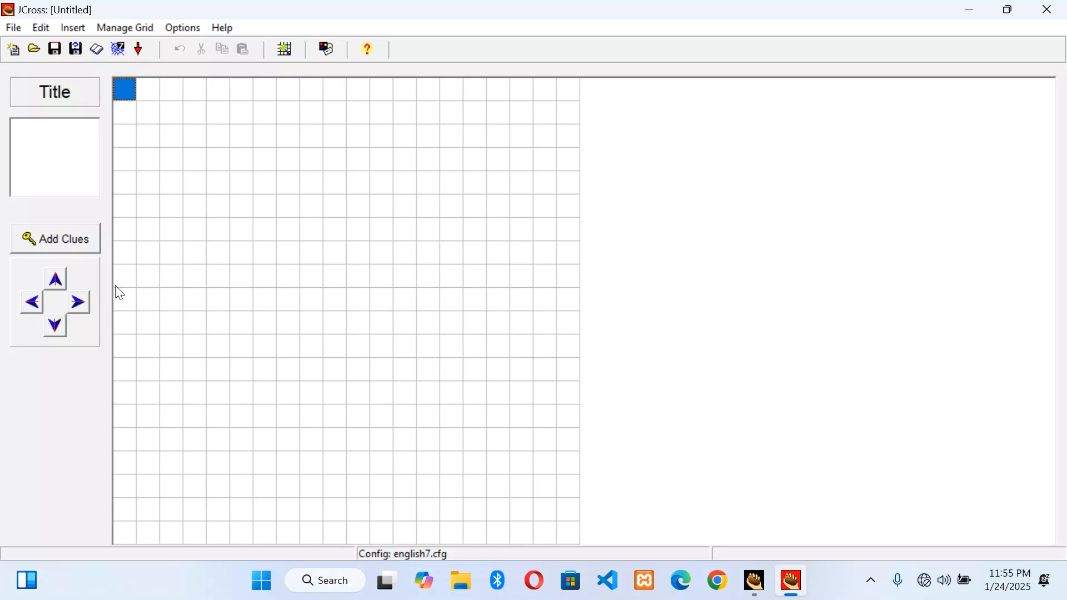
click(55, 136)
text(Organi)
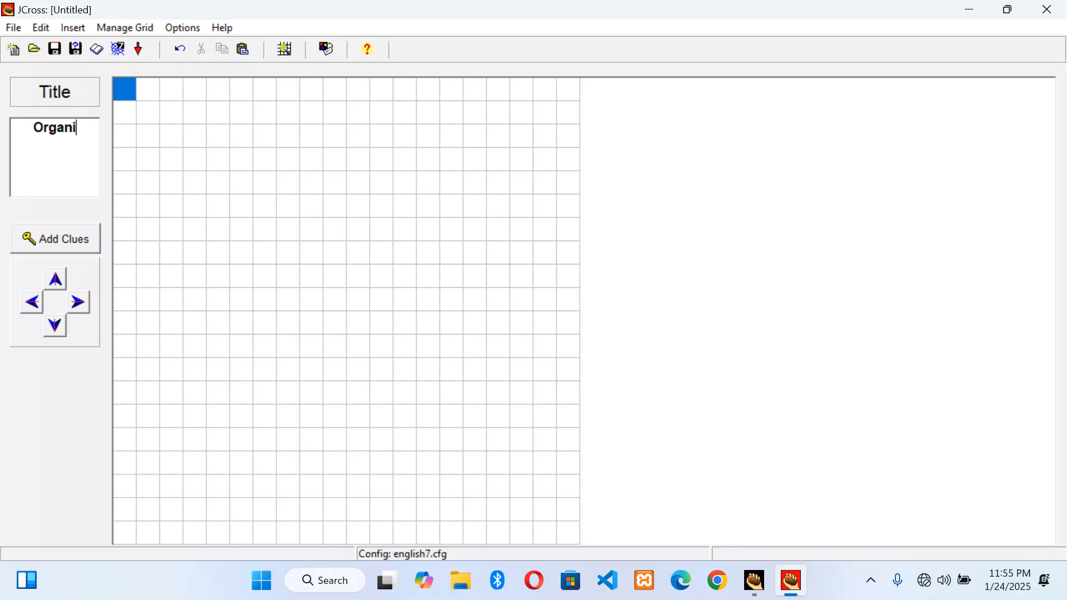
text(c Ch)
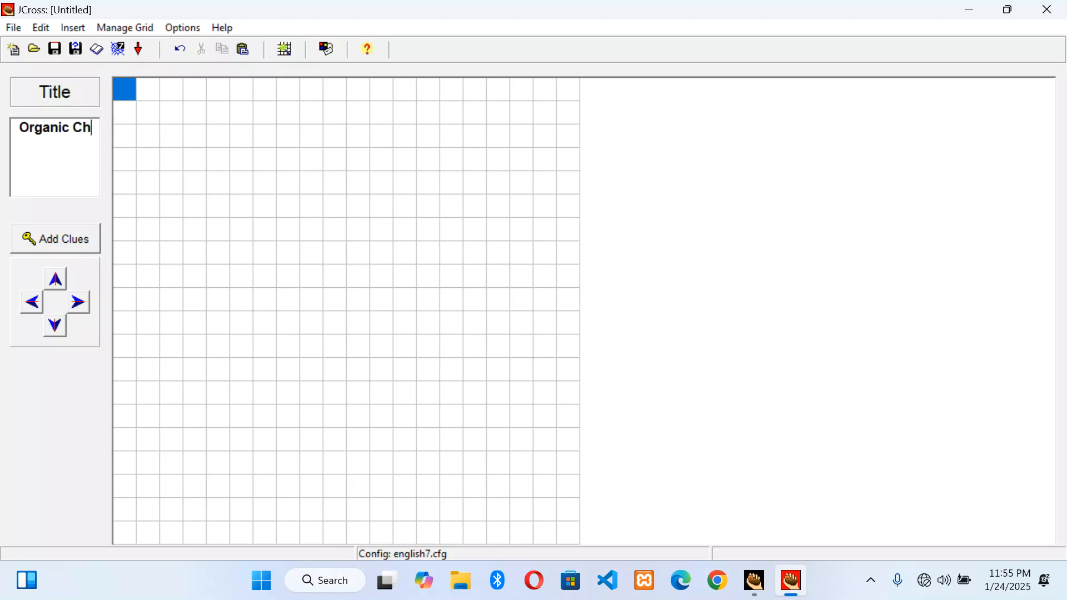
text(emistry)
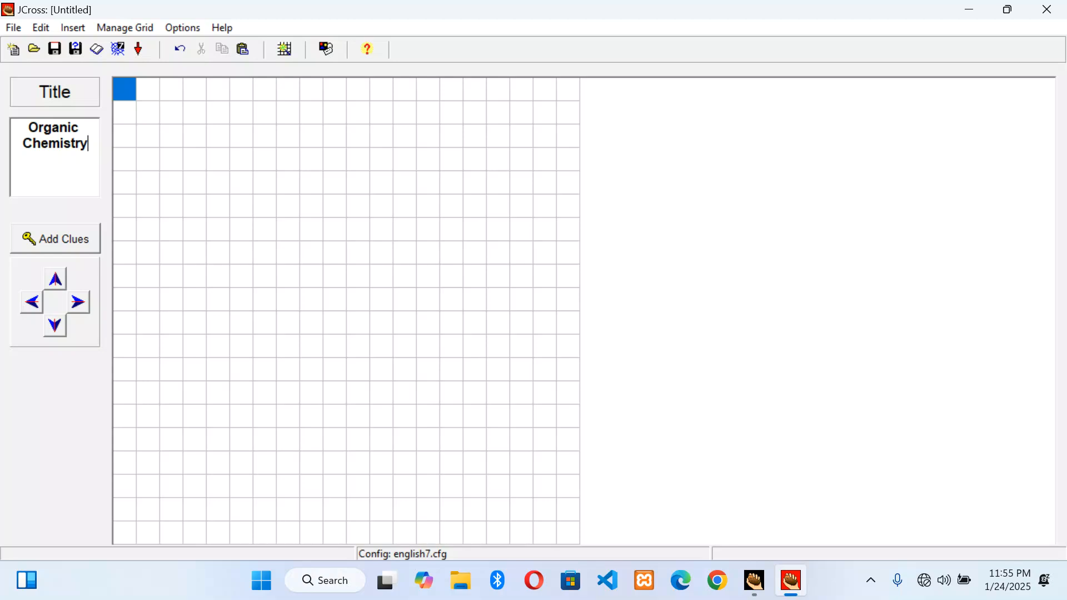
Open the Automatic Grid-Maker, and open JCROSS.docx from the Desktop folder in Word
click(106, 32)
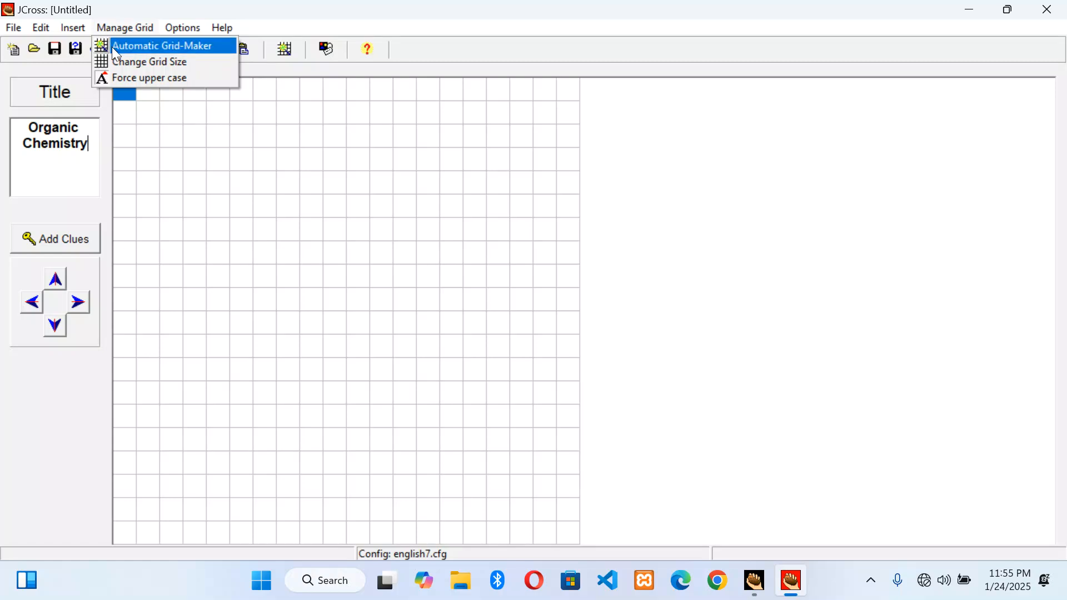
click(116, 54)
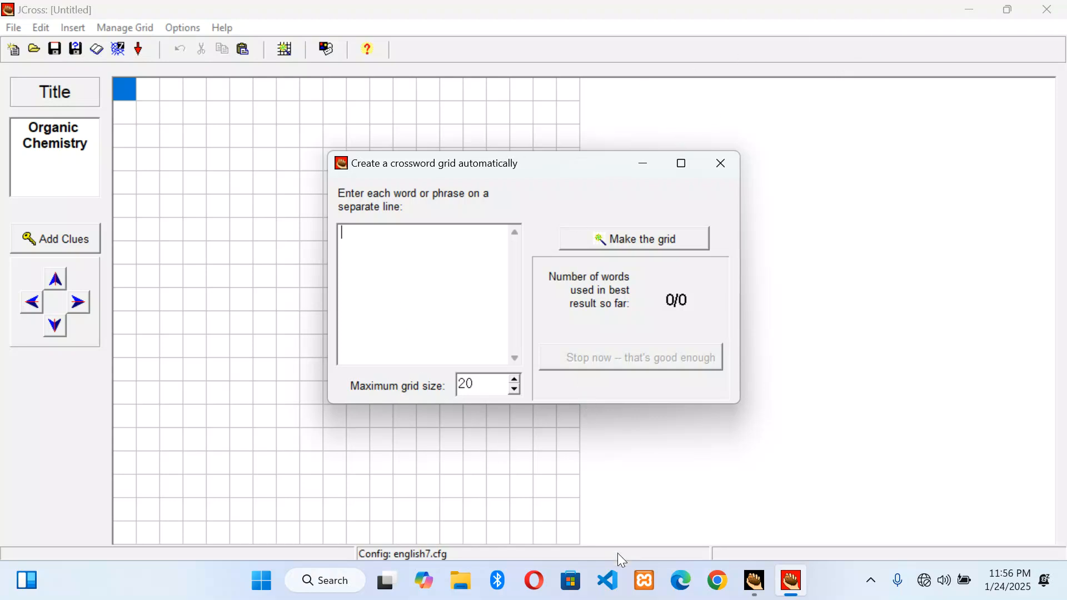
click(465, 589)
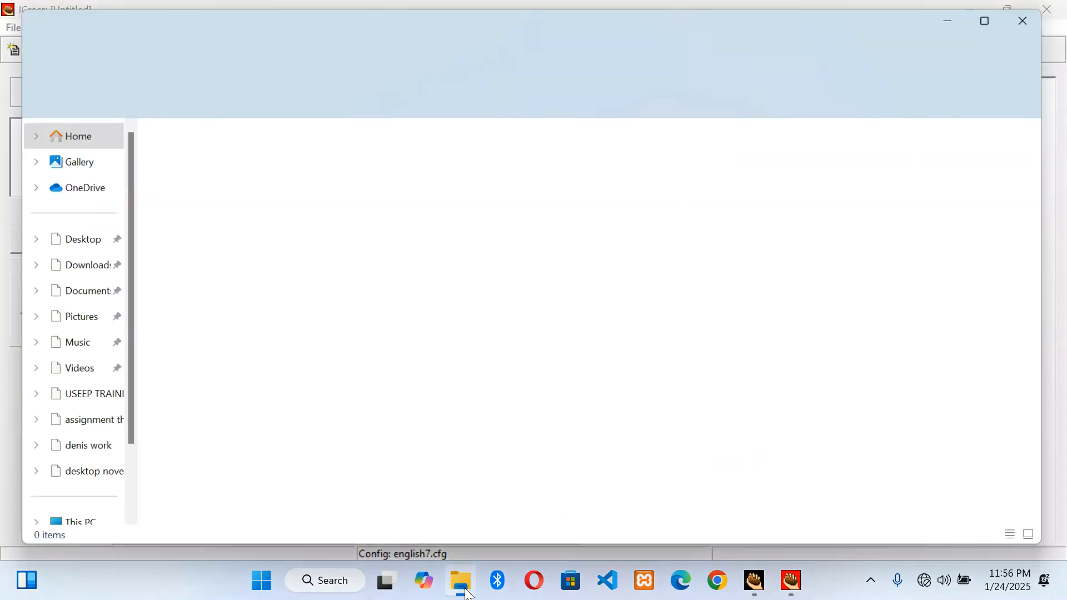
click(60, 238)
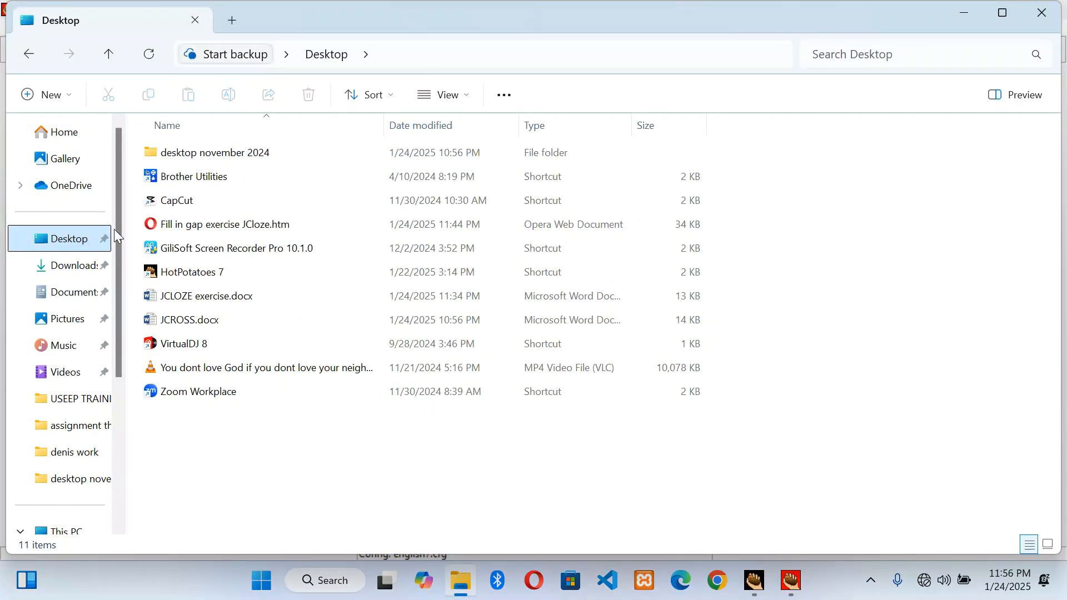
double_click(185, 321)
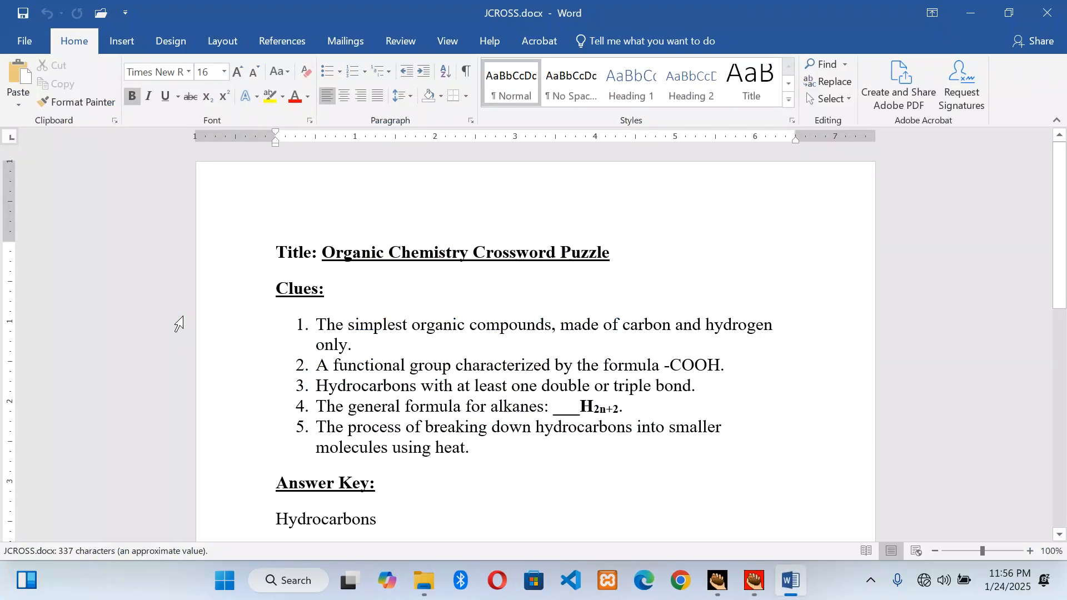
Read through the document from the first clue down to the answer key
click(315, 319)
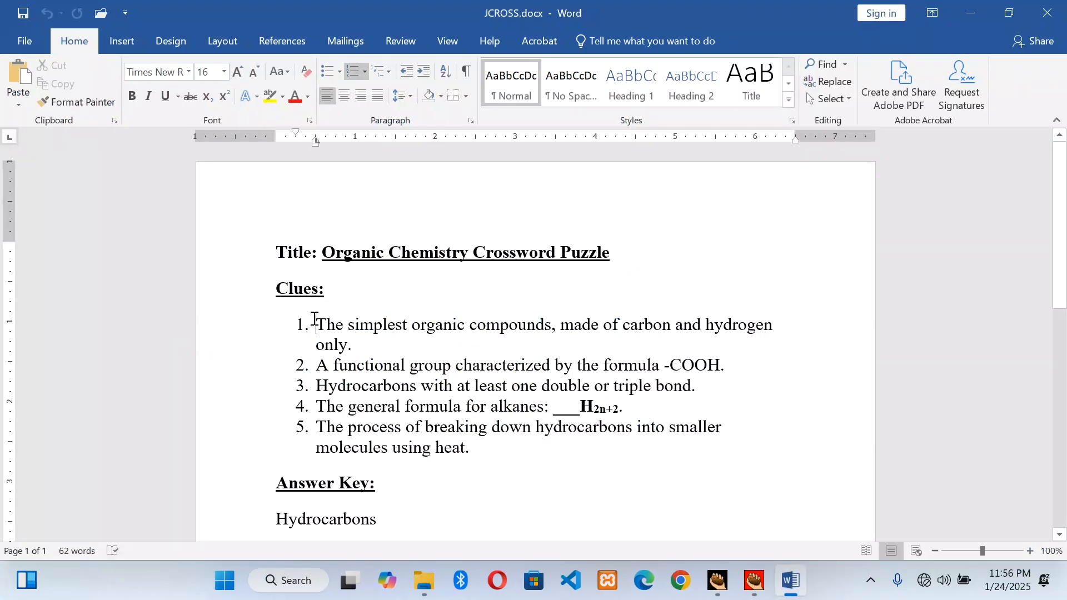
key(Down)
key(Down)
key(Down)
key(Down)
key(Down)
key(Down)
key(Down)
key(Down)
key(Down)
key(Down)
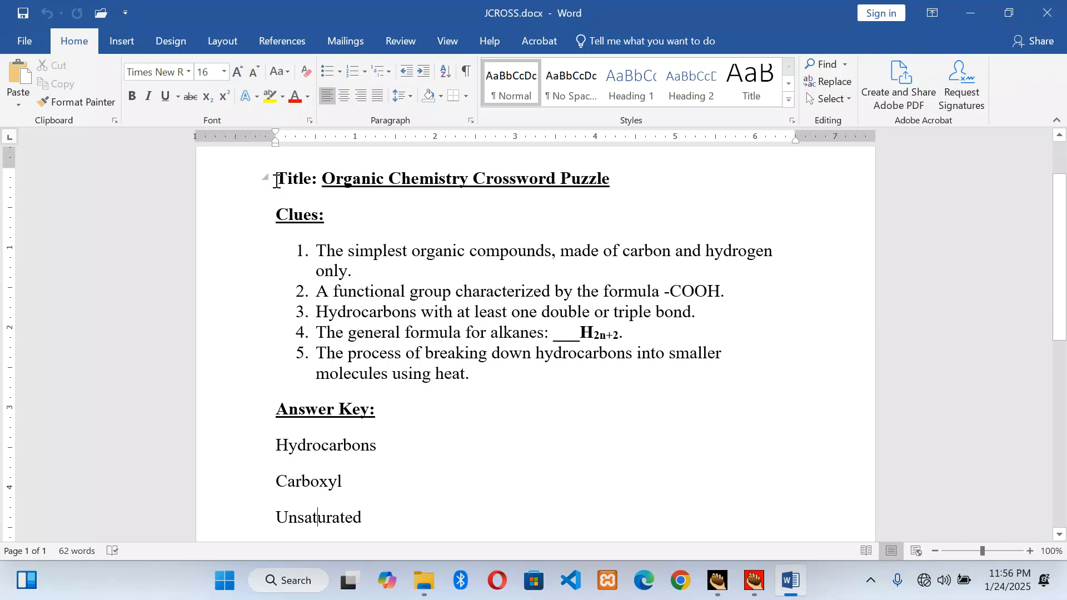
Set the font size of the whole document text, from the title to the last answer, to 14
drag(276, 181, 362, 469)
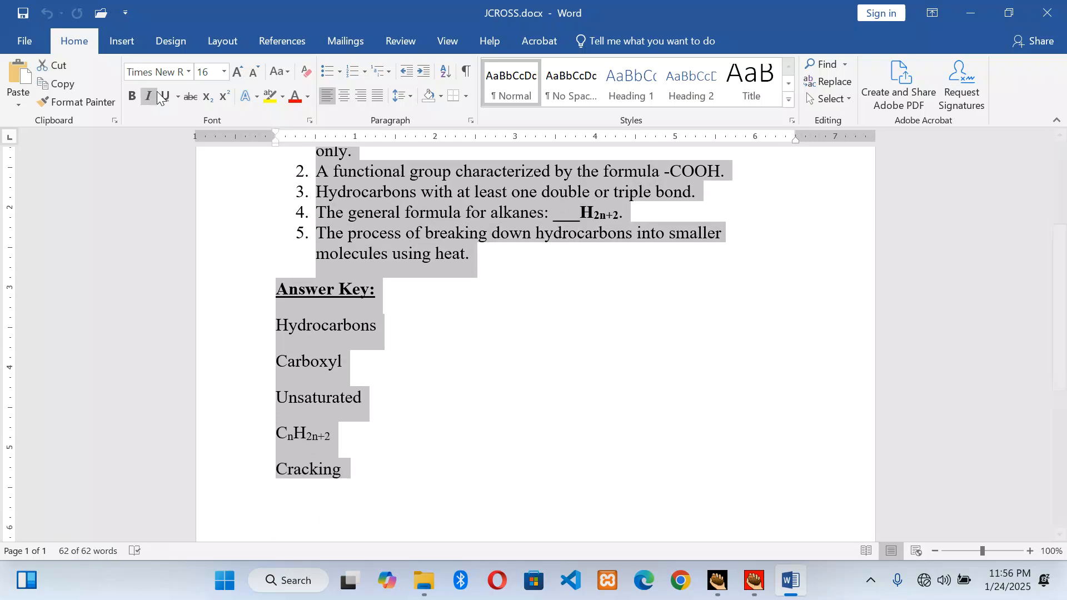
click(225, 78)
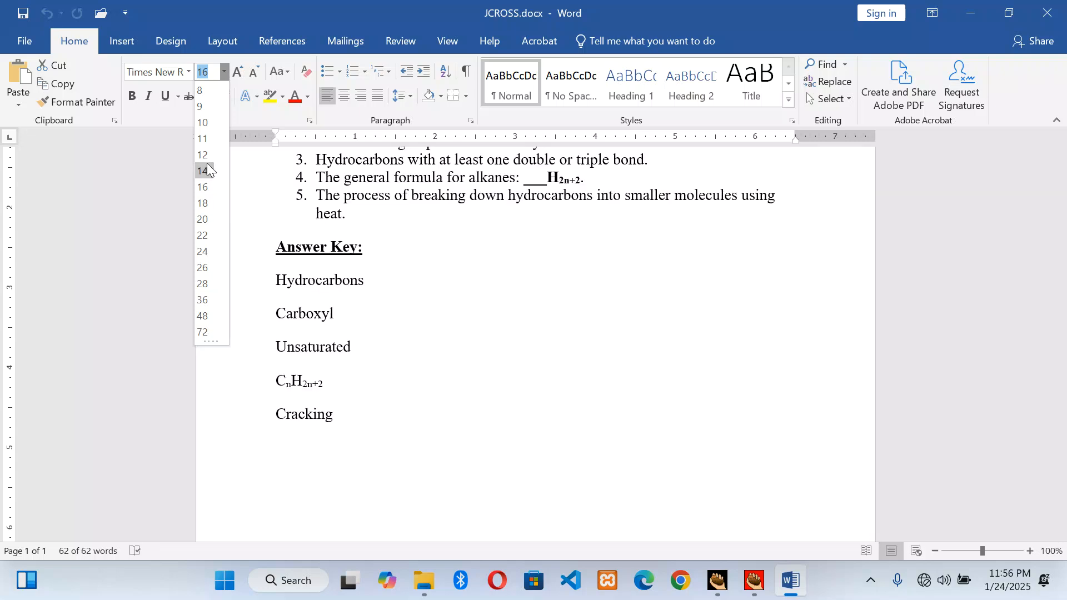
click(207, 168)
click(359, 263)
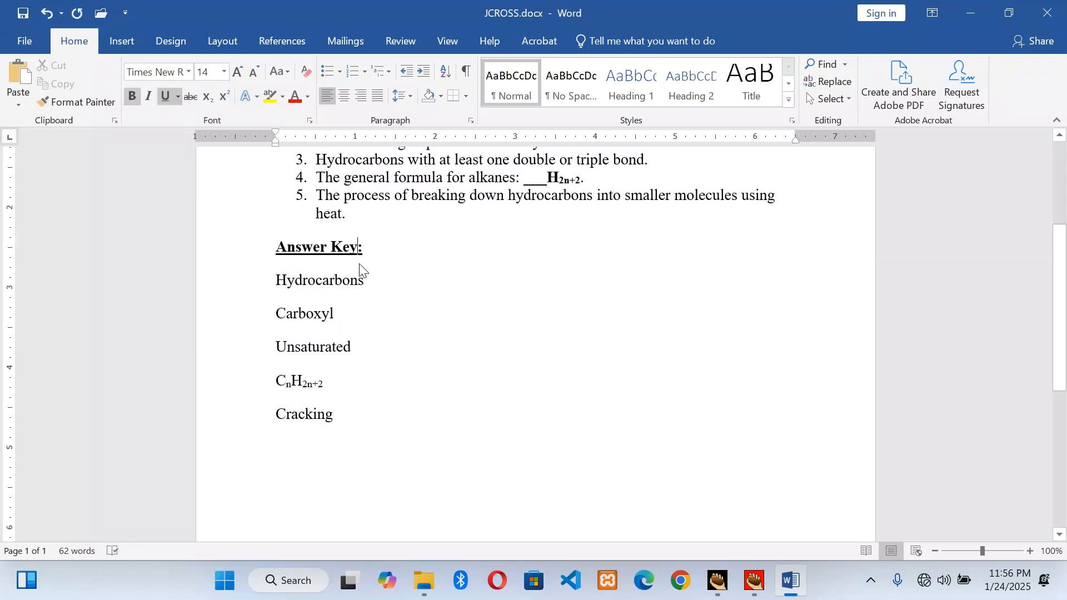
Go back up to the document's title to review the clues together with their answers
key(Up)
key(Up)
key(Up)
key(Up)
key(Up)
key(Up)
key(Up)
key(Up)
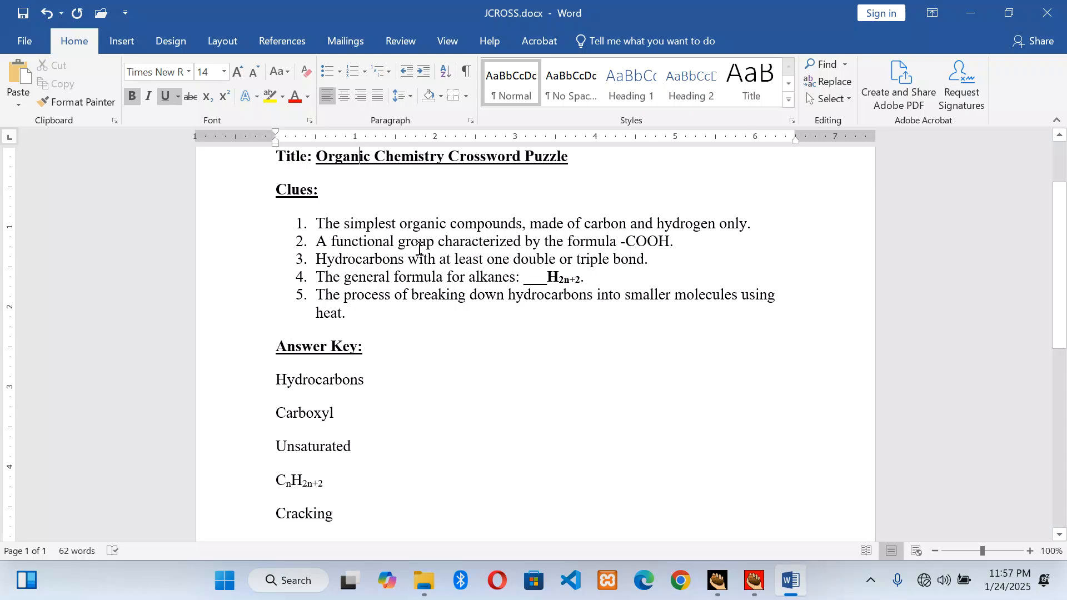
Copy the answer key words from Hydrocarbons to Cracking in the Word document
click(753, 586)
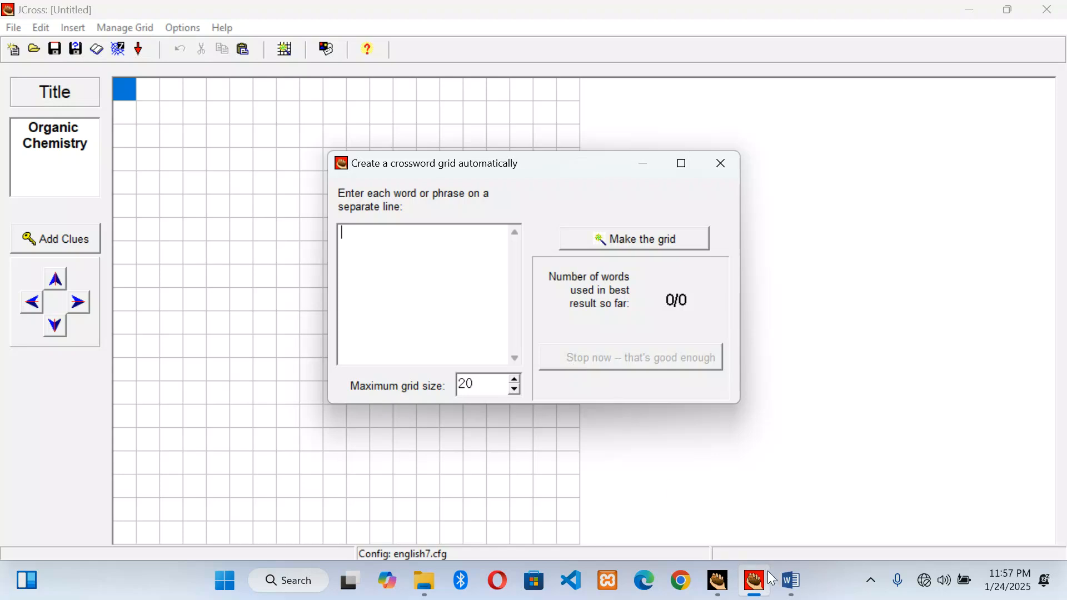
click(793, 588)
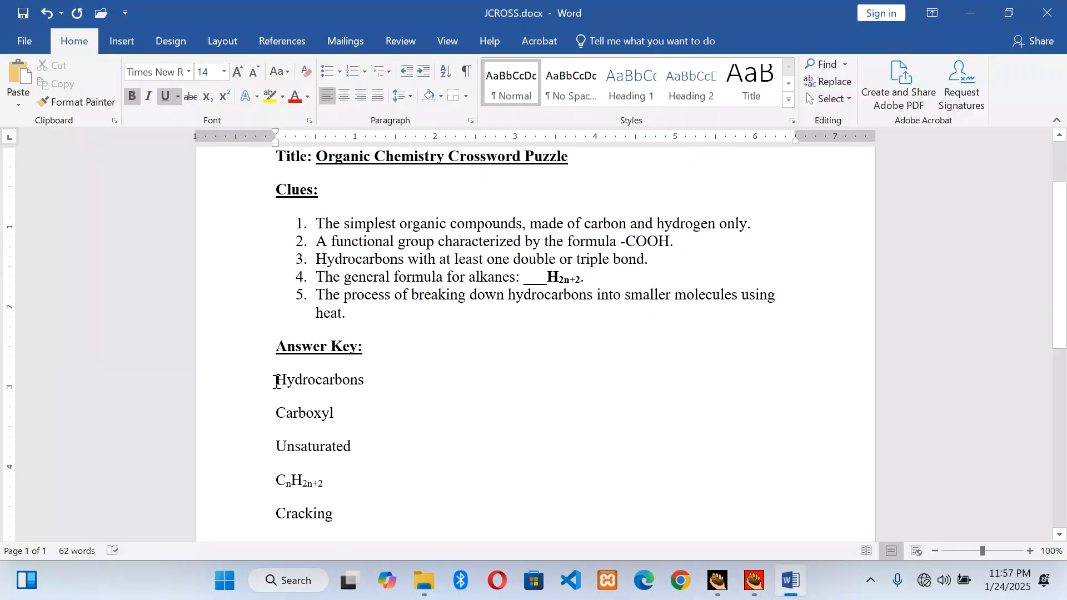
drag(276, 381, 334, 513)
key(ctrl+c)
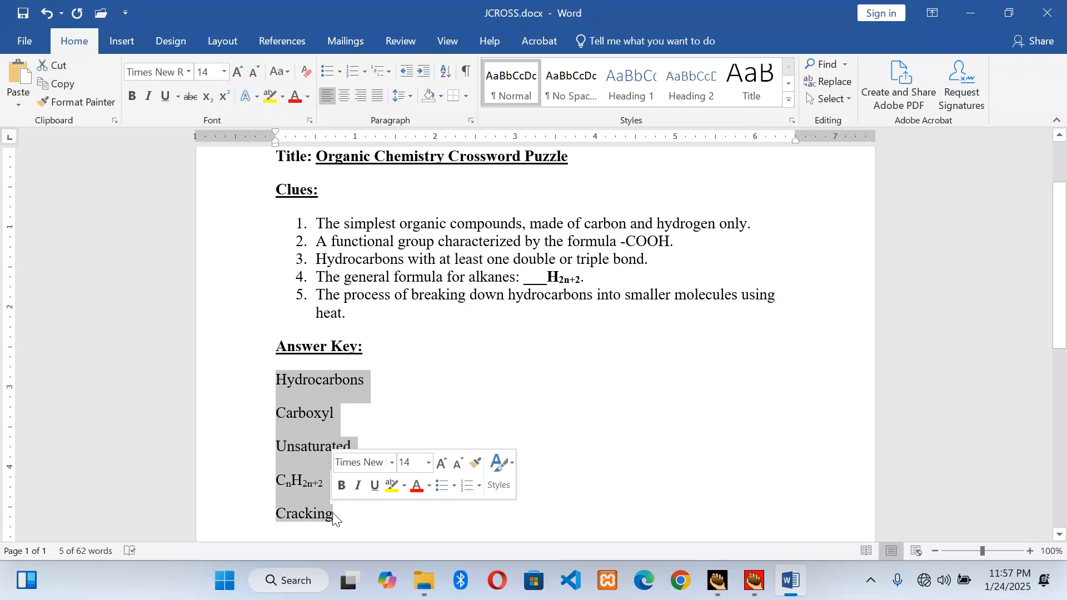
right_click(293, 415)
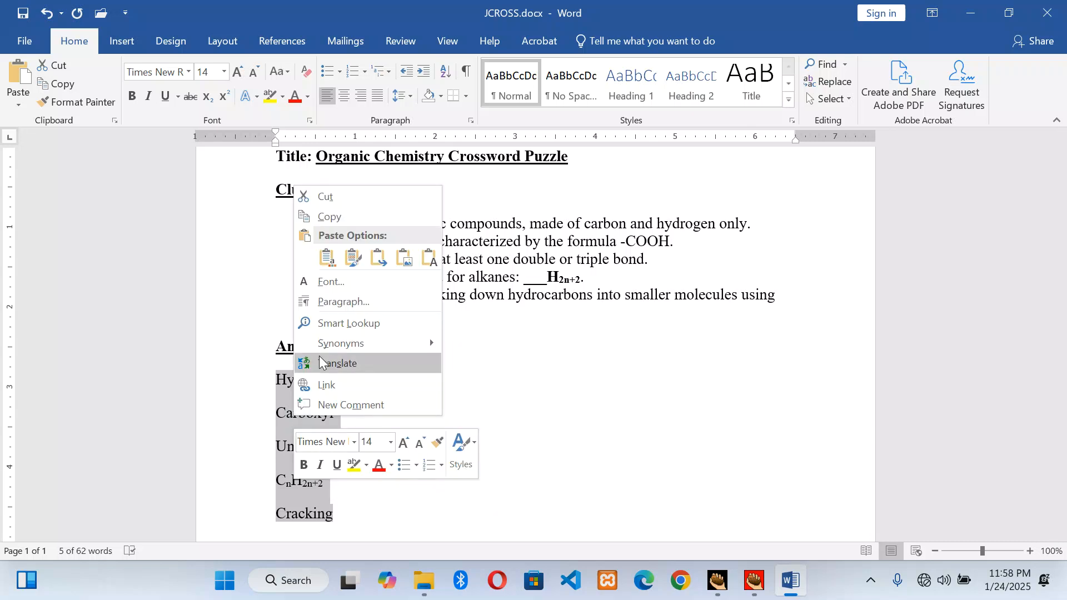
click(324, 221)
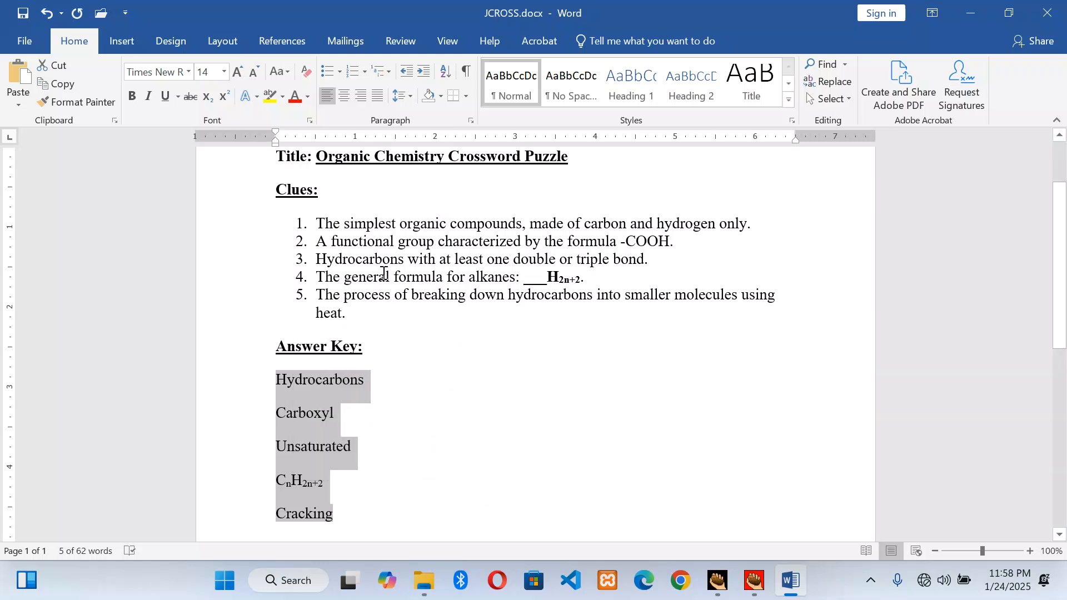
Switch to JCross, paste the copied answers into the automatic grid maker's word list and make the grid
click(747, 589)
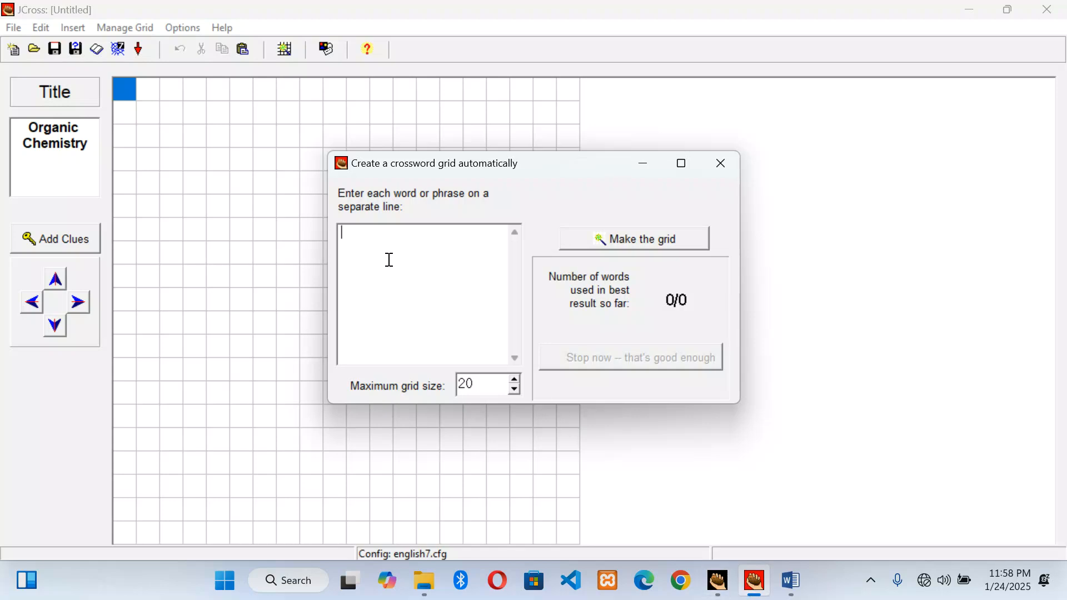
right_click(358, 238)
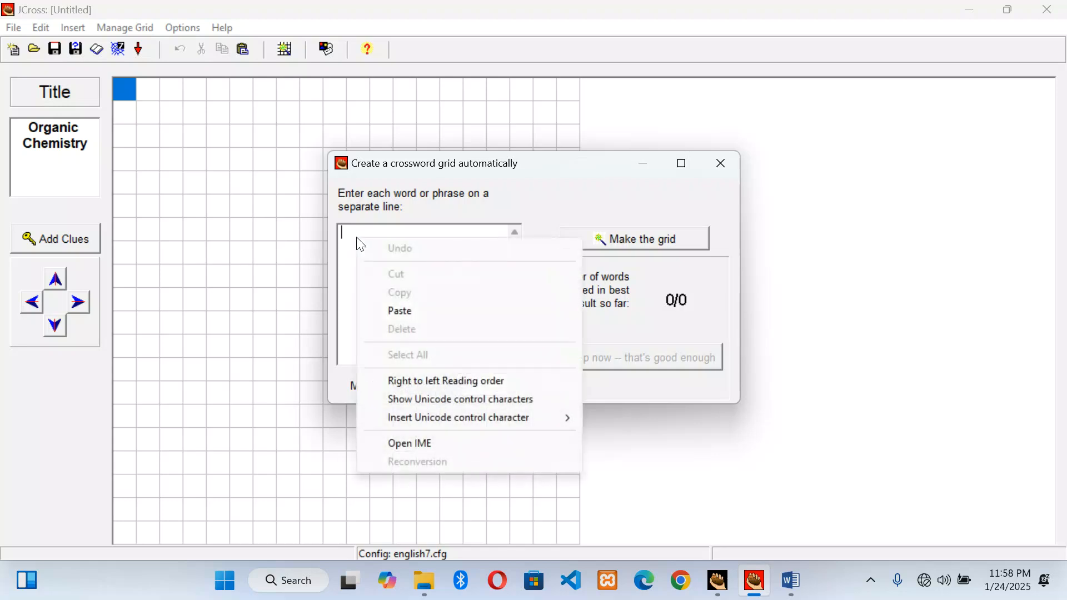
click(389, 309)
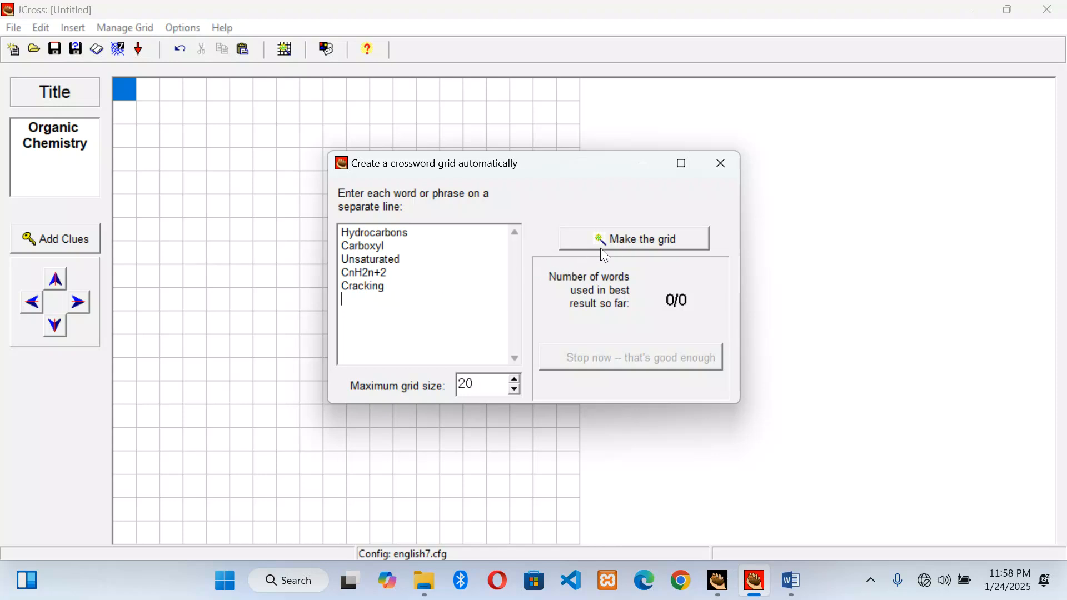
click(619, 247)
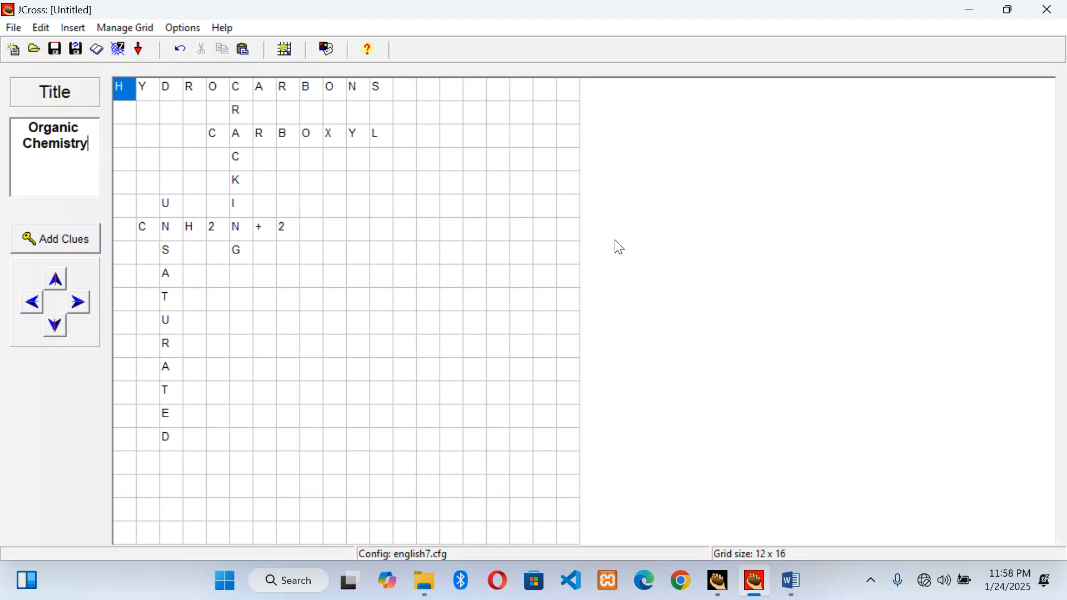
Start adding clues for the across word HYDROCARBONS, then switch to Word and copy clue 1 about the simplest organic compounds
click(62, 241)
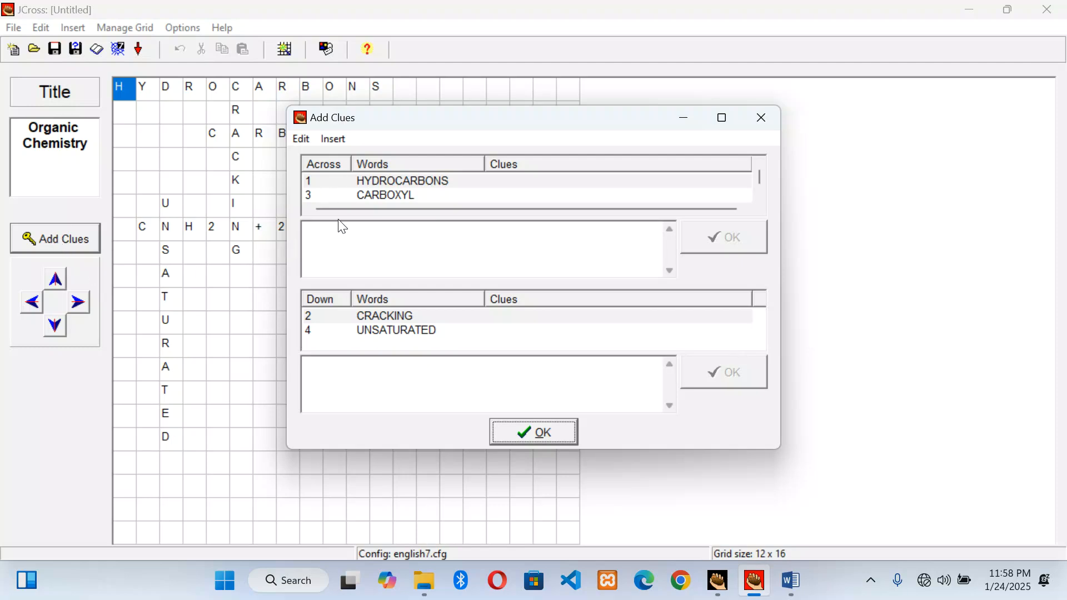
click(761, 119)
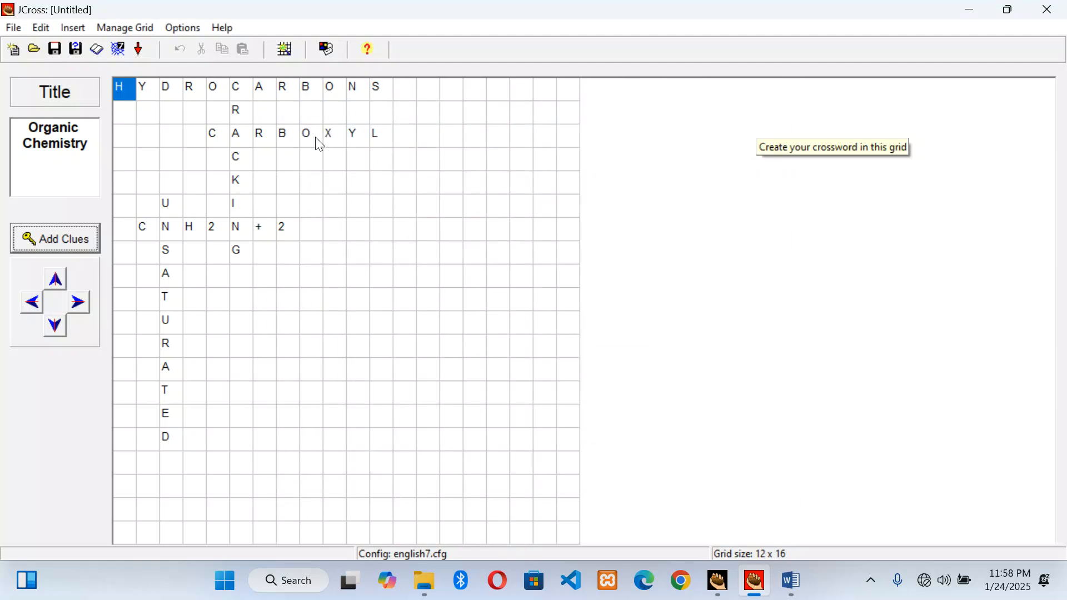
click(61, 238)
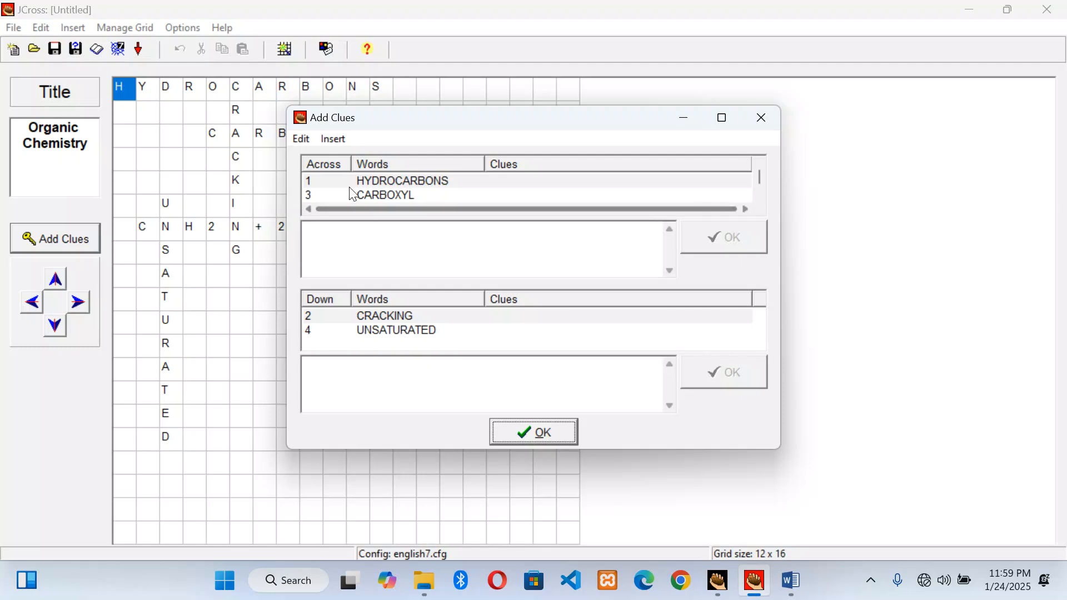
click(400, 181)
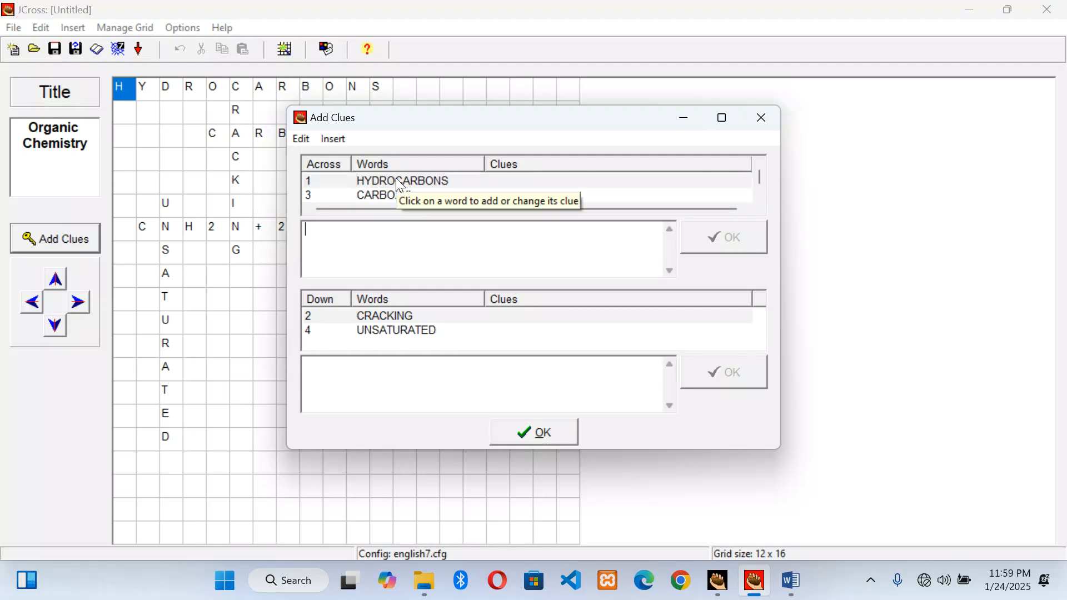
click(396, 178)
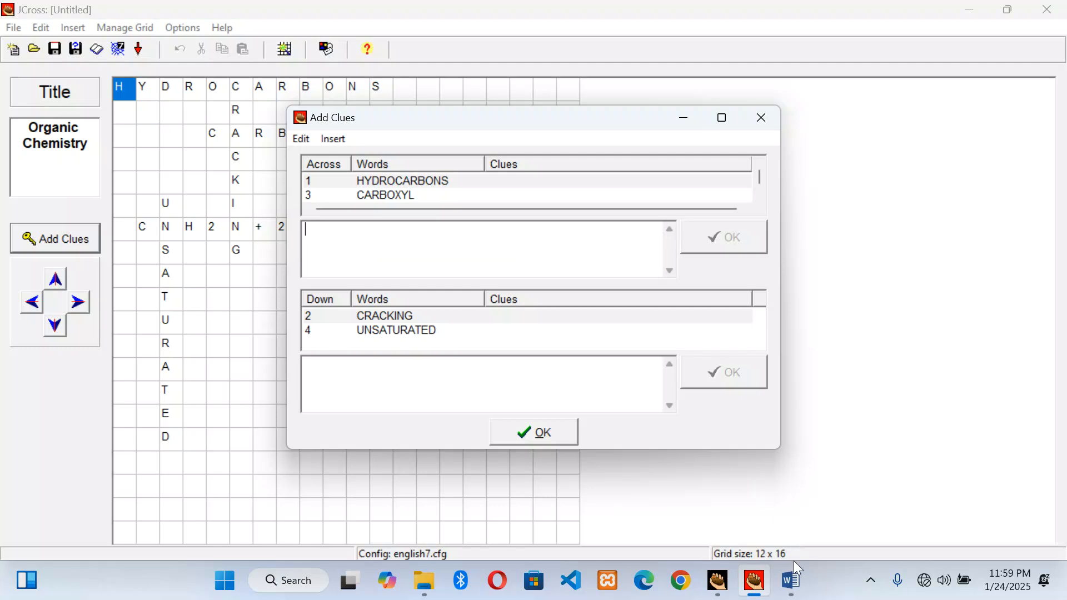
click(794, 586)
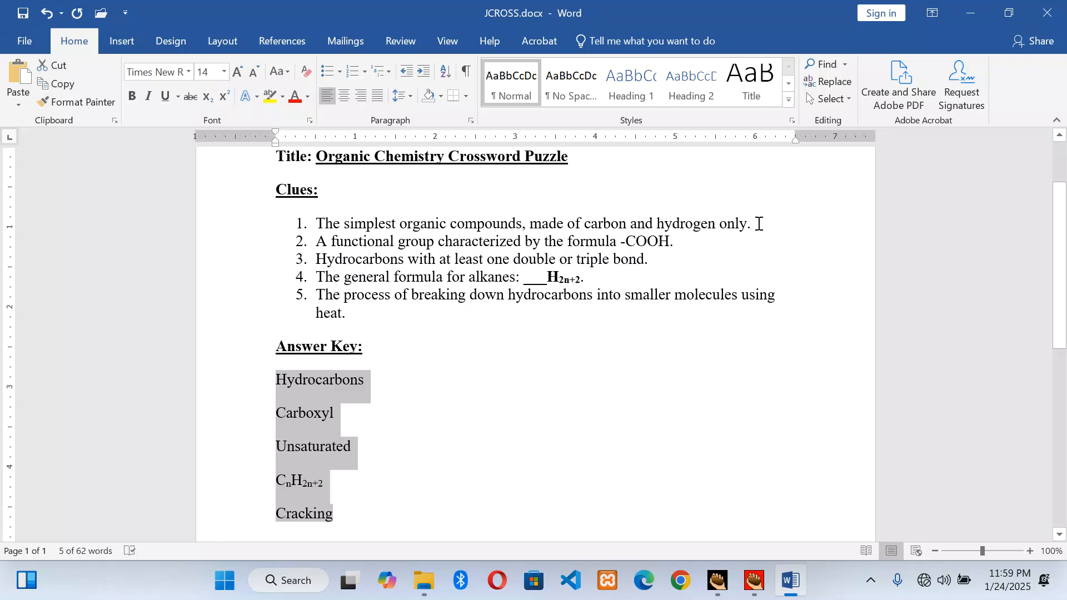
drag(758, 224, 317, 224)
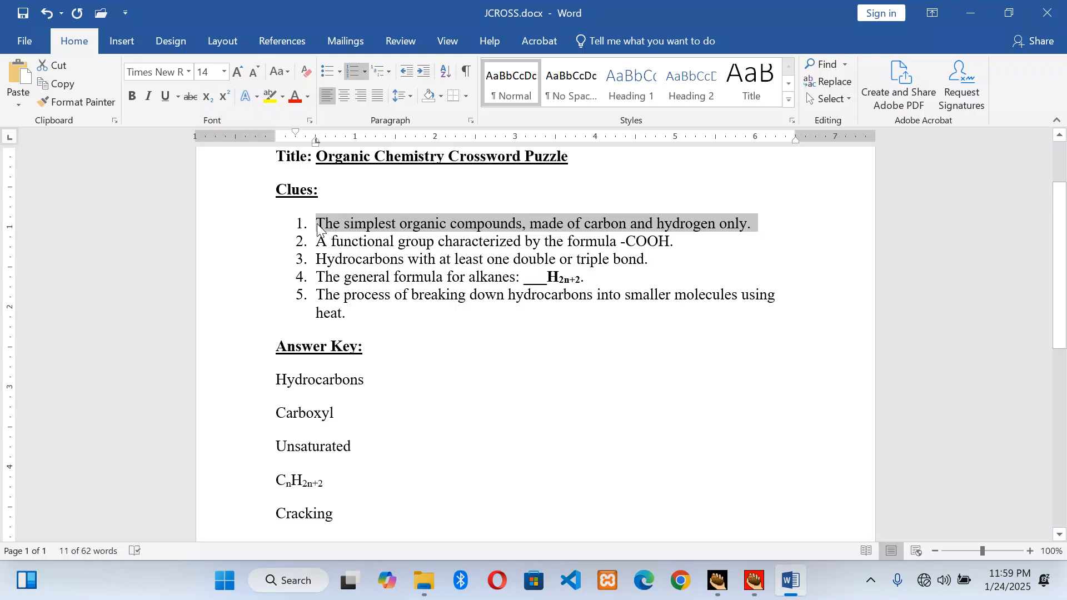
Switch to JCross and save "The simplest organic compounds, made of carbon and hydrogen only." as the HYDROCARBONS clue, without the pasted list number
mouse_move(757, 583)
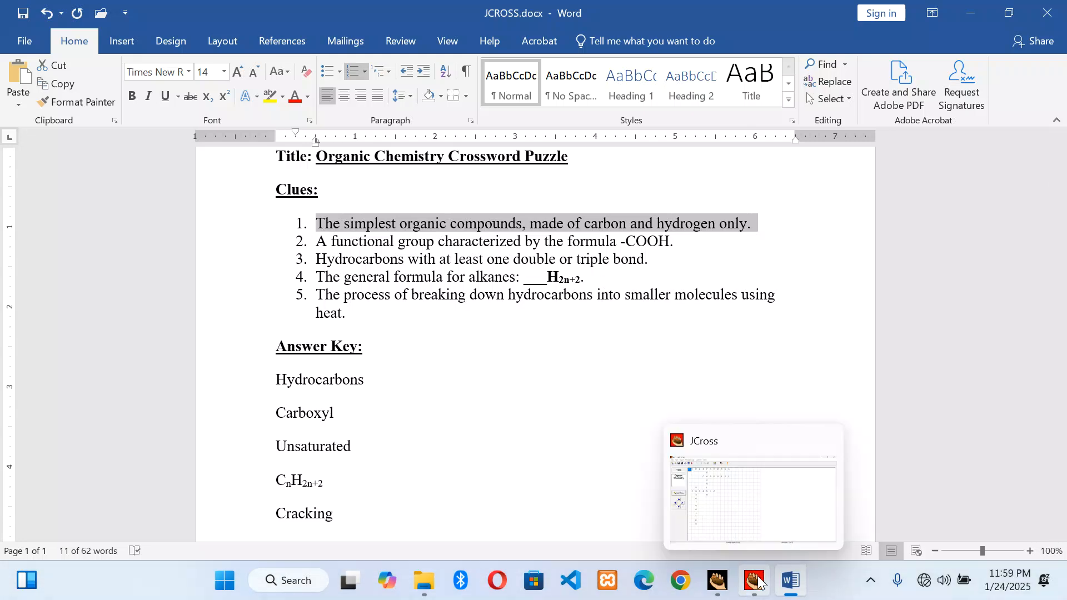
click(758, 531)
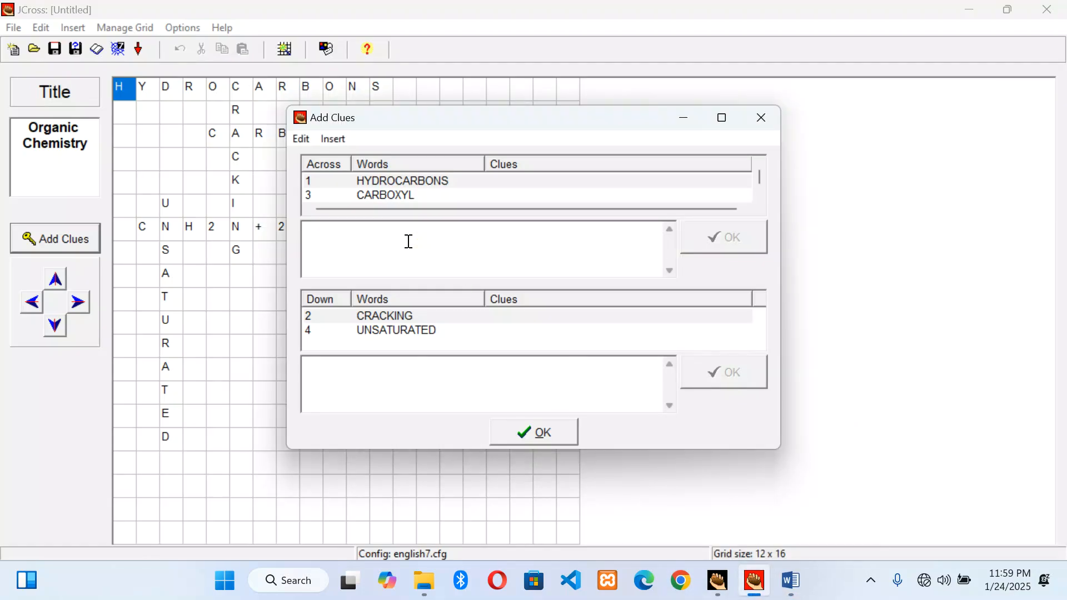
text(1.	The simplest organic compounds, made of carbon and hydrogen only.)
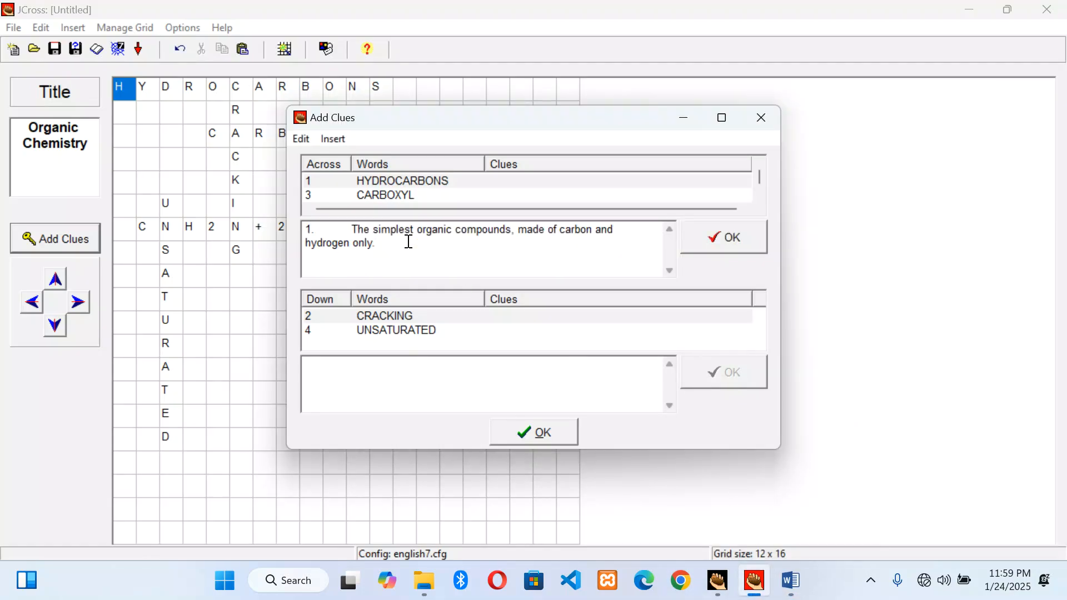
click(350, 231)
key(BackSpace)
key(BackSpace)
key(BackSpace)
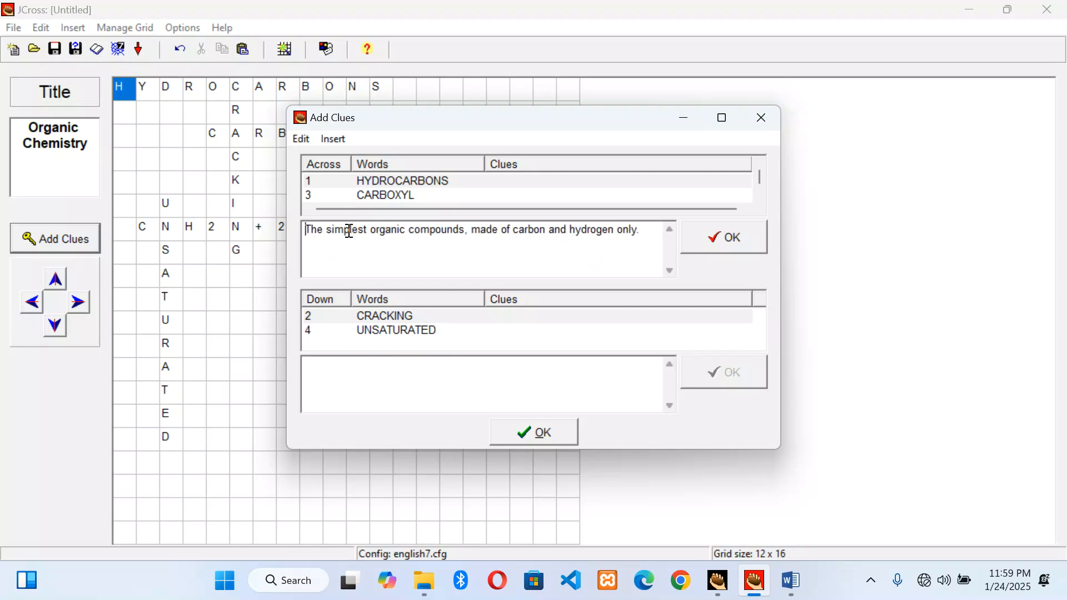
click(726, 245)
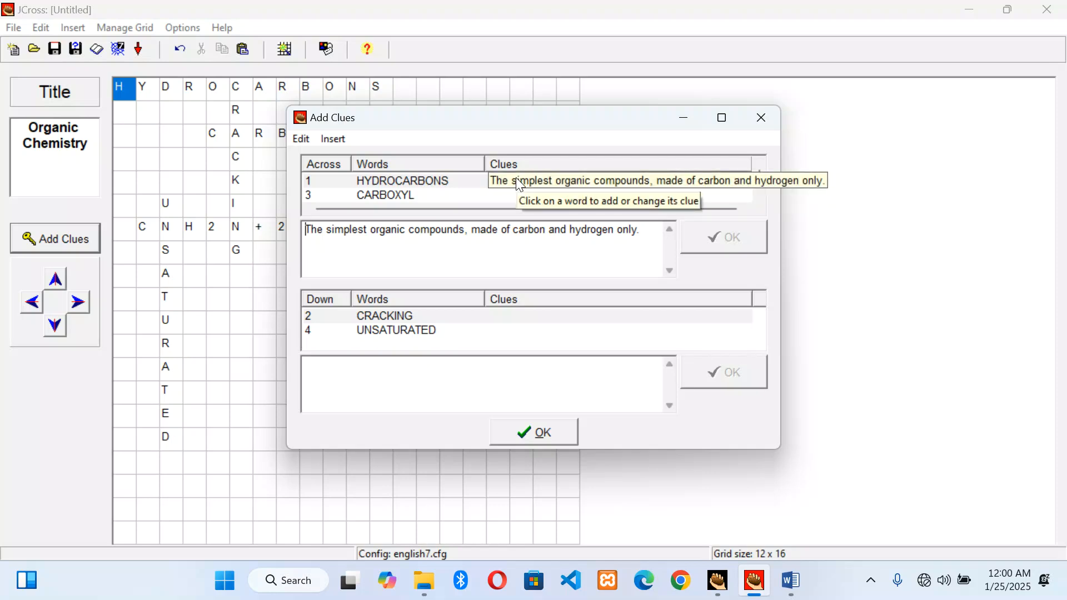
Select the across word CARBOXYL for its clue, then switch to Word and copy clue 2 about the -COOH functional group
click(367, 196)
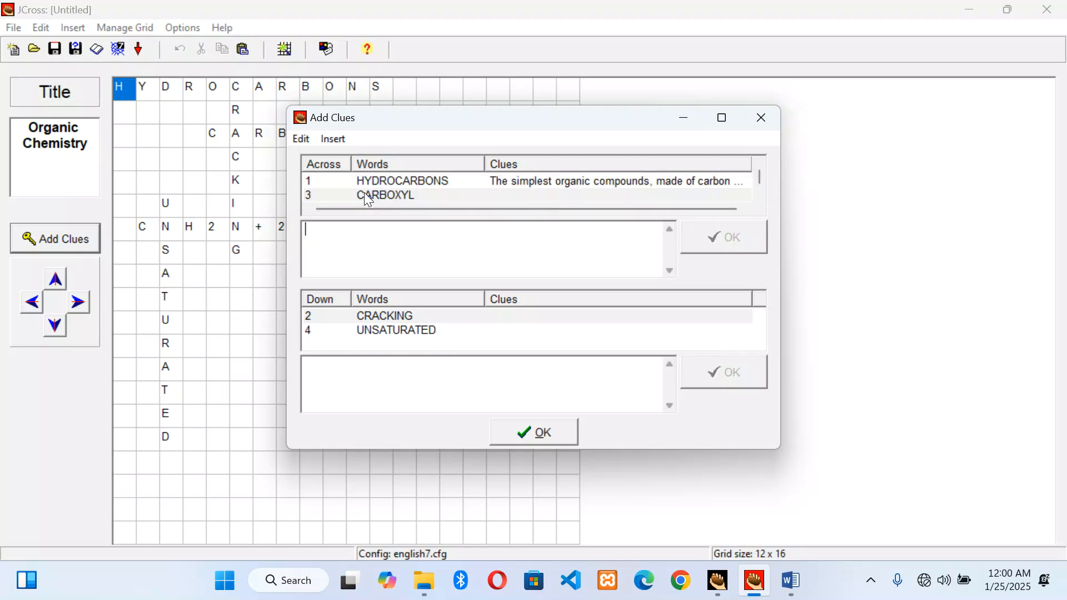
scroll(367, 197, down, 1)
click(364, 185)
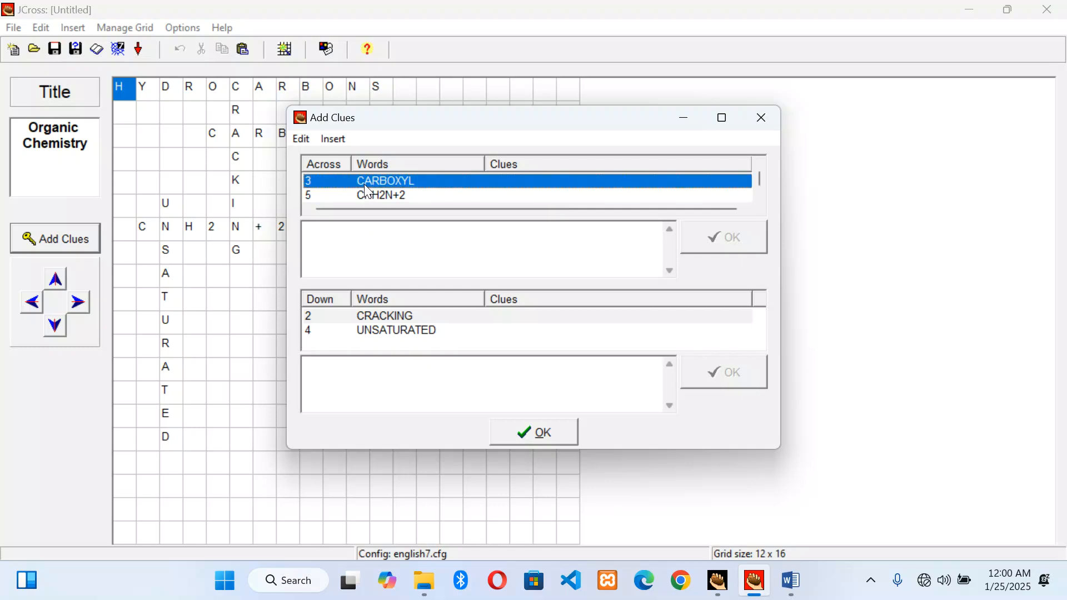
click(790, 582)
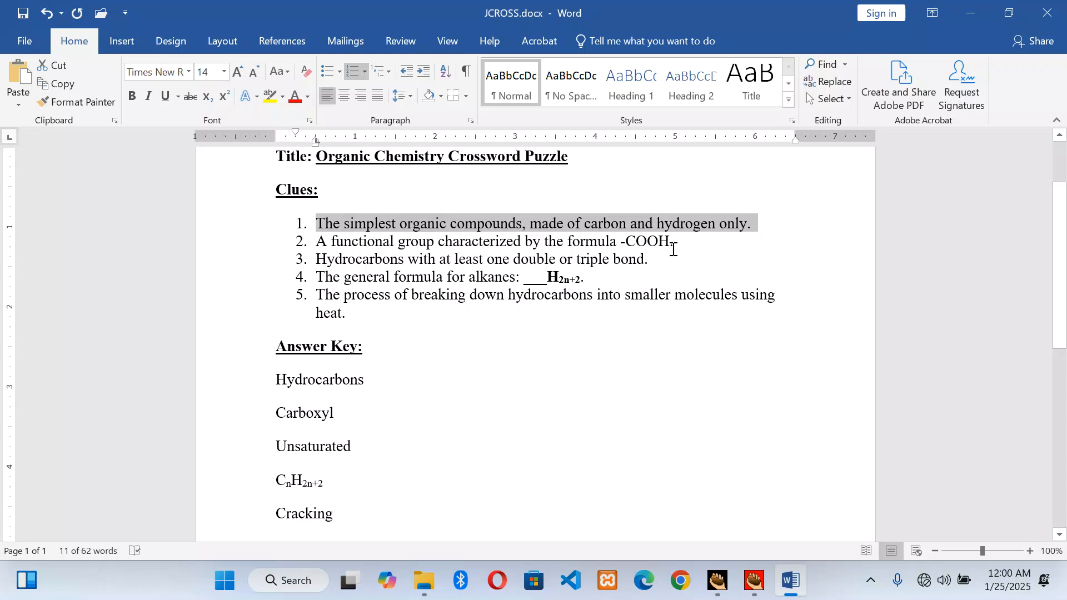
drag(677, 245, 324, 245)
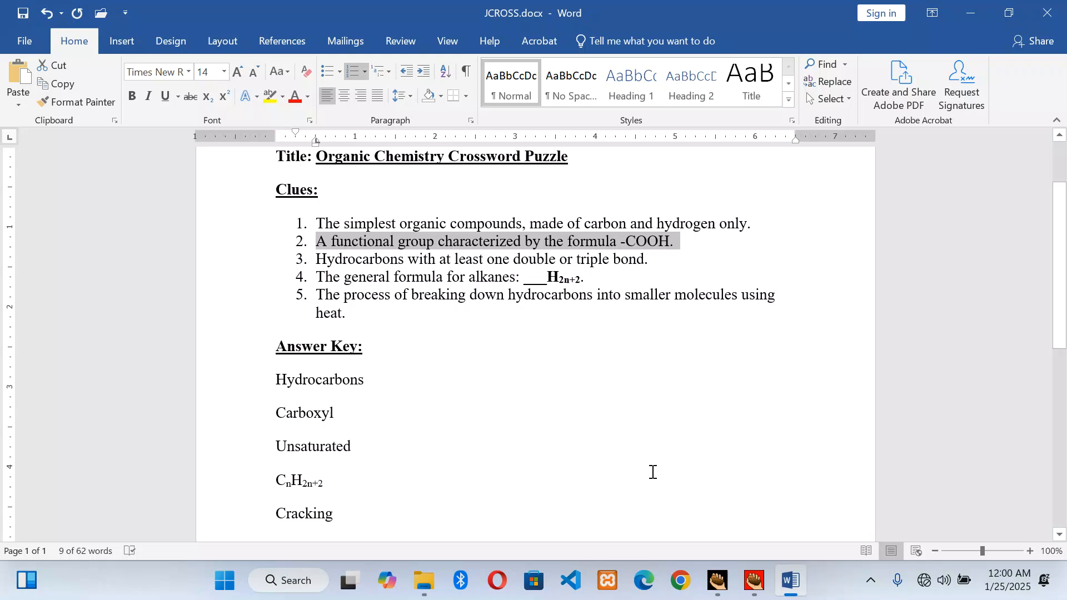
Switch to JCross and save "A functional group characterized by the formula -COOH." as the CARBOXYL clue, without the pasted list number
click(753, 589)
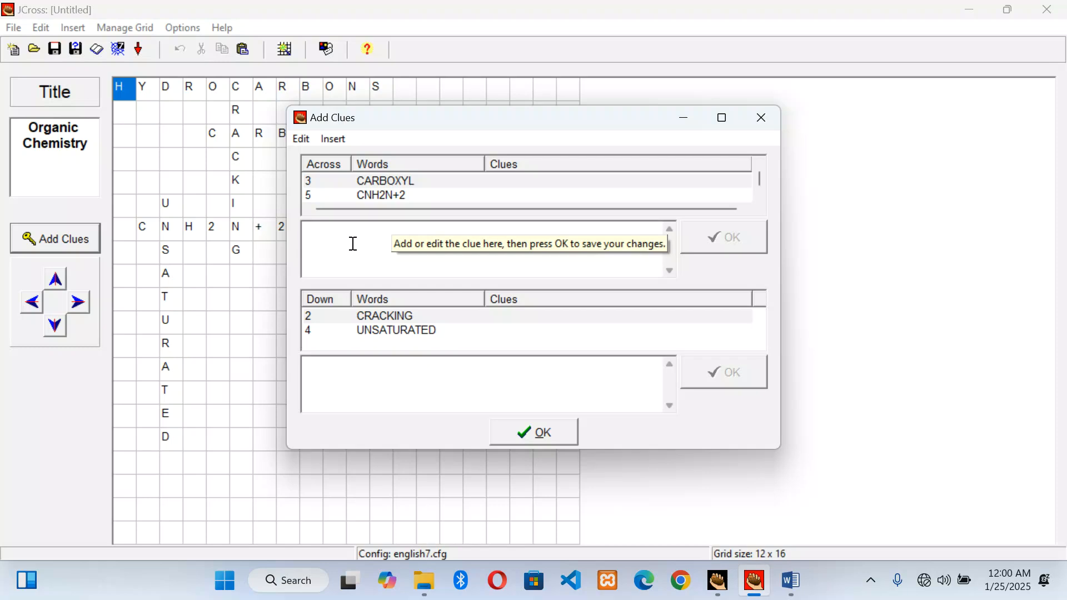
right_click(310, 235)
click(341, 307)
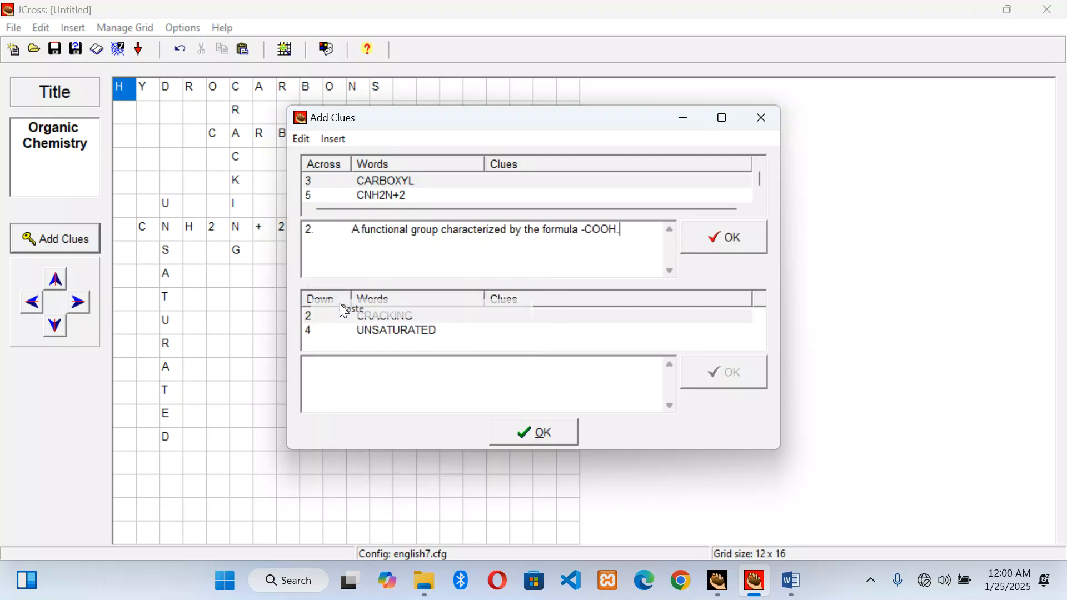
click(352, 234)
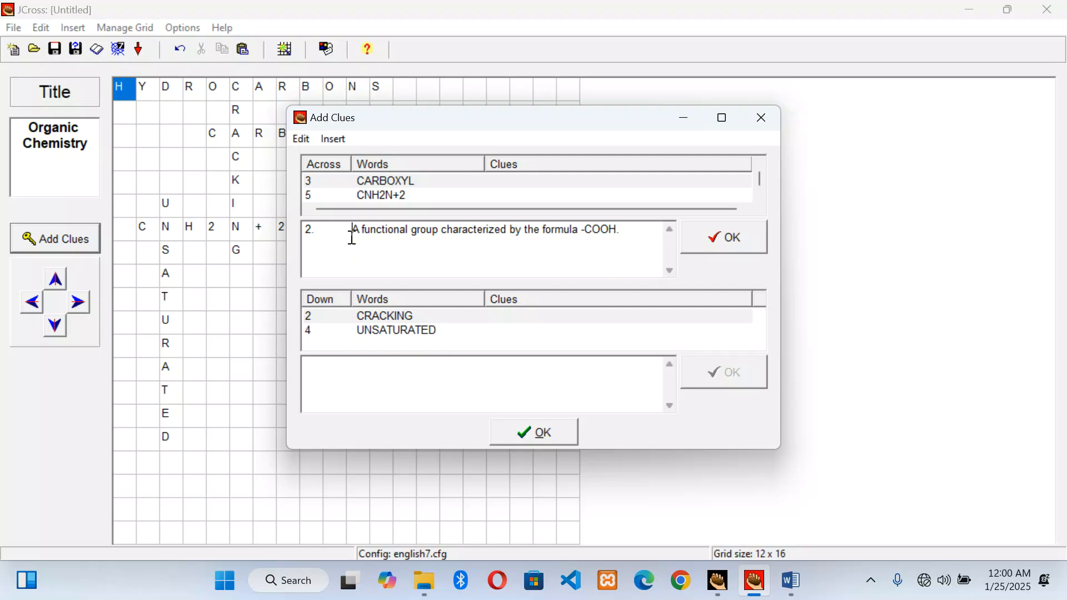
key(BackSpace)
key(BackSpace)
key(BackSpace)
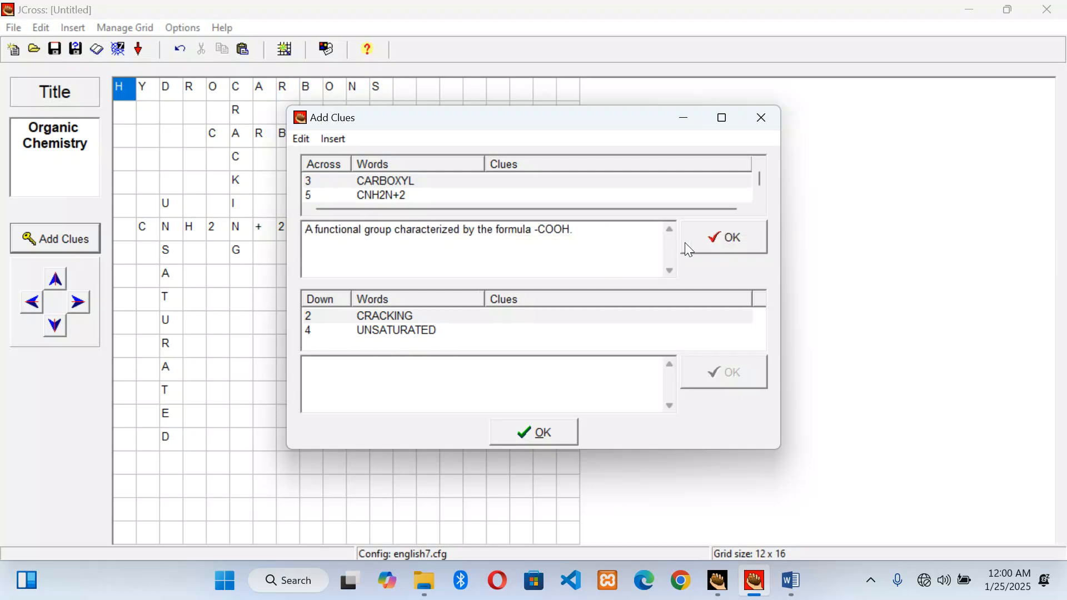
click(717, 245)
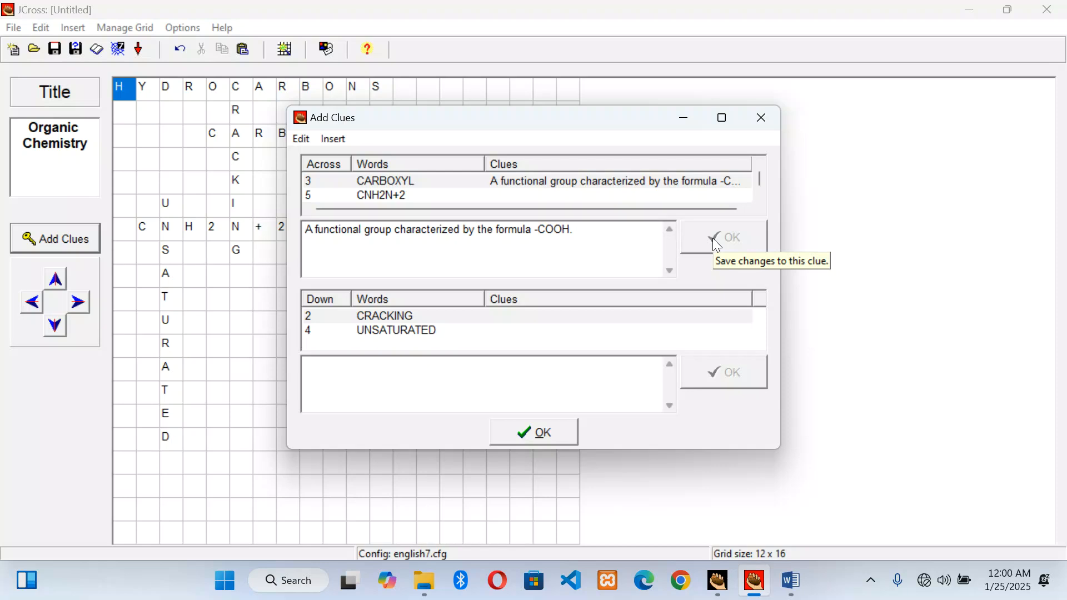
Select the across word CNH2N+2 for its clue, then switch to Word and copy clue 4 about the general formula for alkanes
click(360, 195)
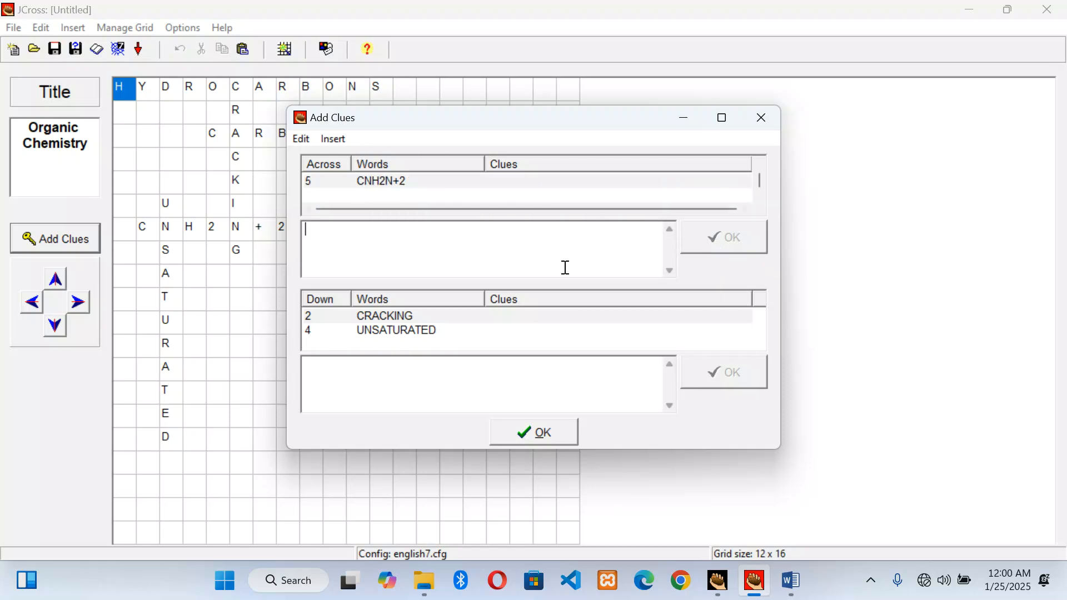
click(789, 592)
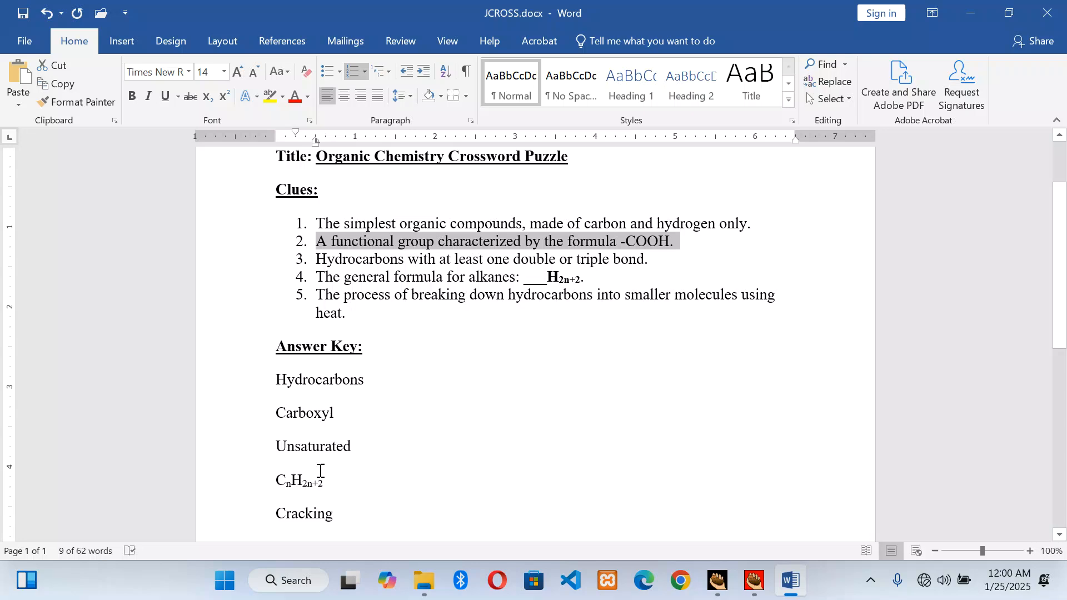
drag(588, 280, 324, 283)
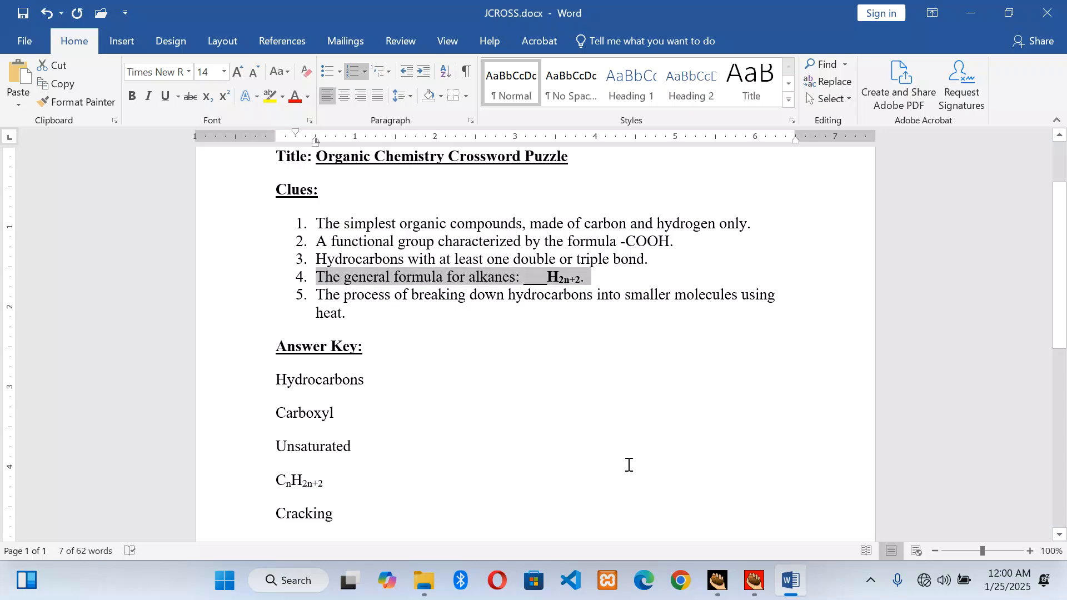
Switch to JCross and save "The general formula for alkanes: ___H2n+2." as the CNH2N+2 clue, without the pasted list number
click(754, 582)
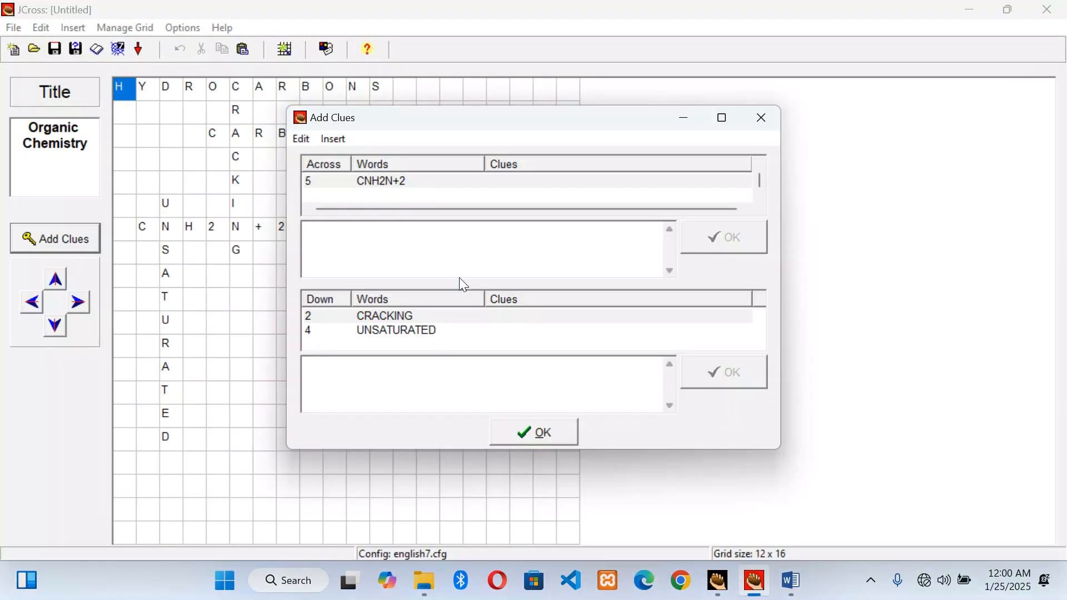
text(4.	The general formula for alkanes: ___H2n+2.)
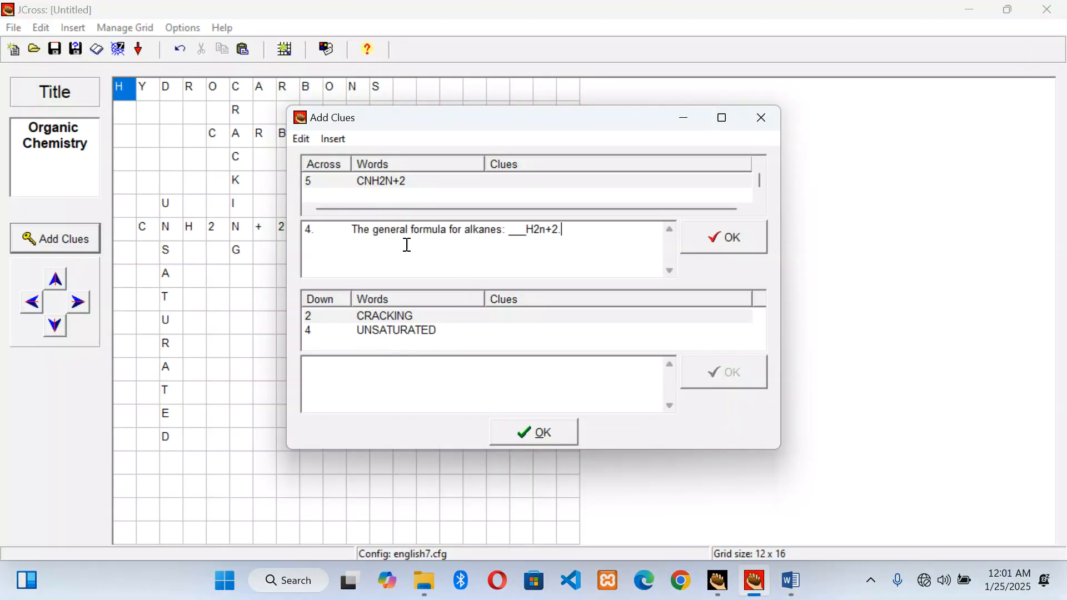
click(336, 233)
key(BackSpace)
key(BackSpace)
key(BackSpace)
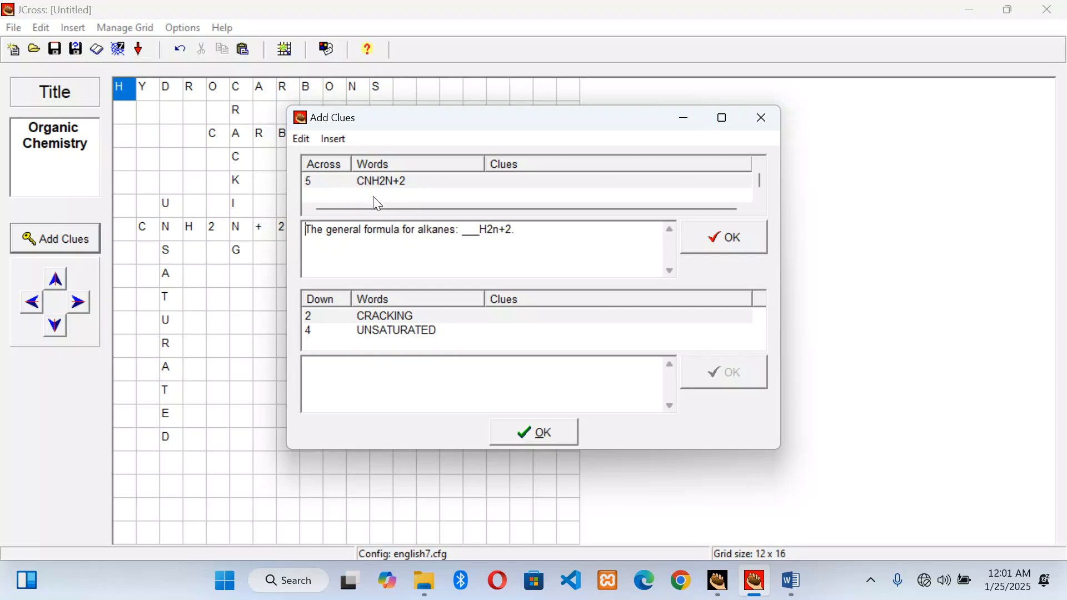
click(706, 236)
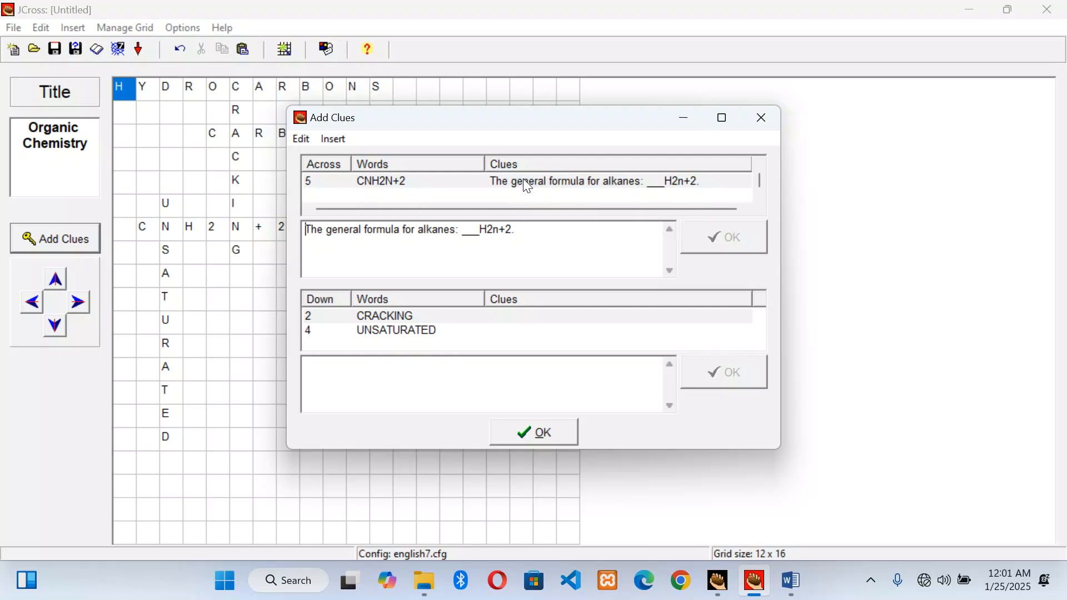
Select the down word CRACKING for its clue, then switch to Word and copy clue 5 about breaking down hydrocarbons
click(388, 323)
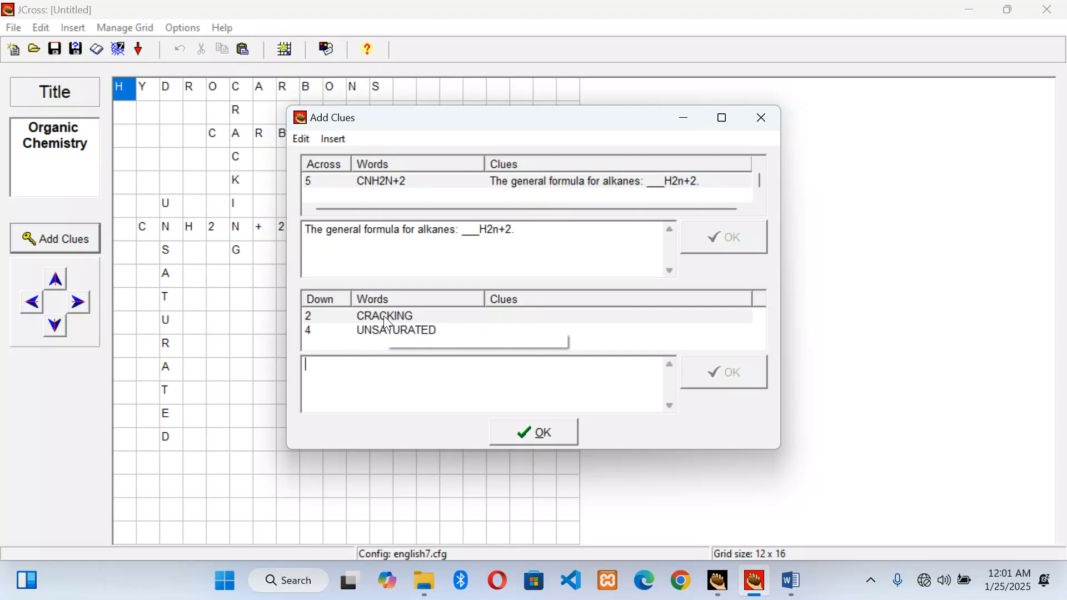
click(790, 582)
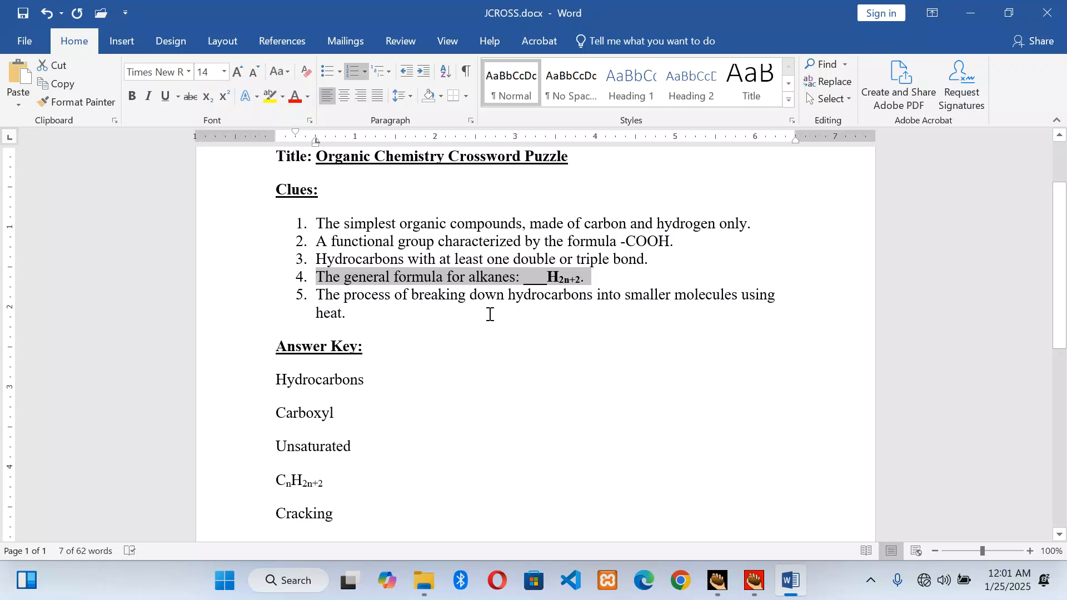
triple_click(329, 303)
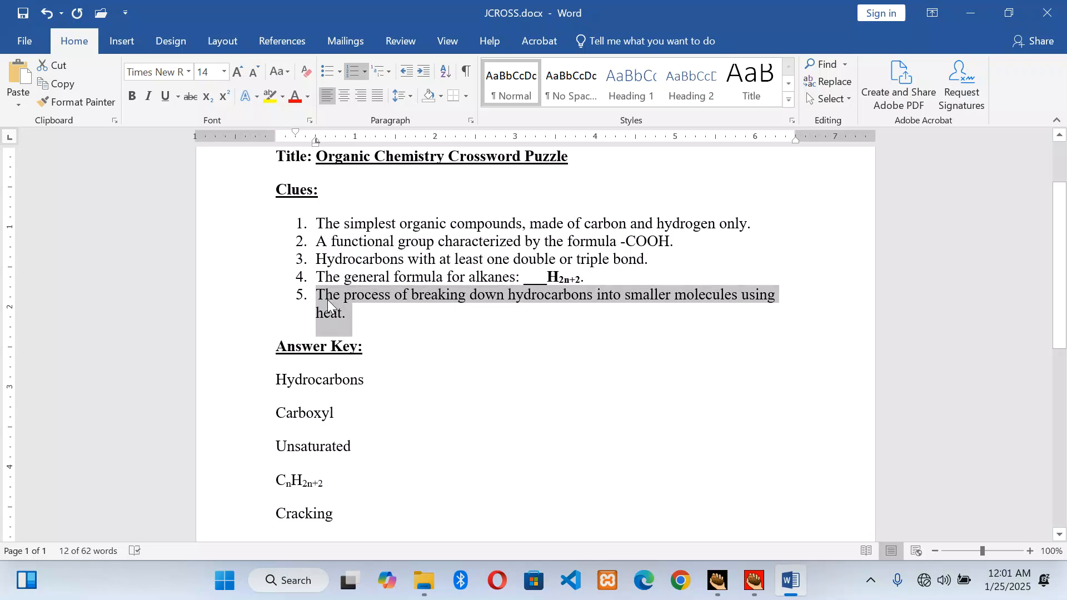
Switch to JCross and save "The process of breaking down hydrocarbons into smaller molecules using heat." as the CRACKING clue, without the pasted list number
click(755, 581)
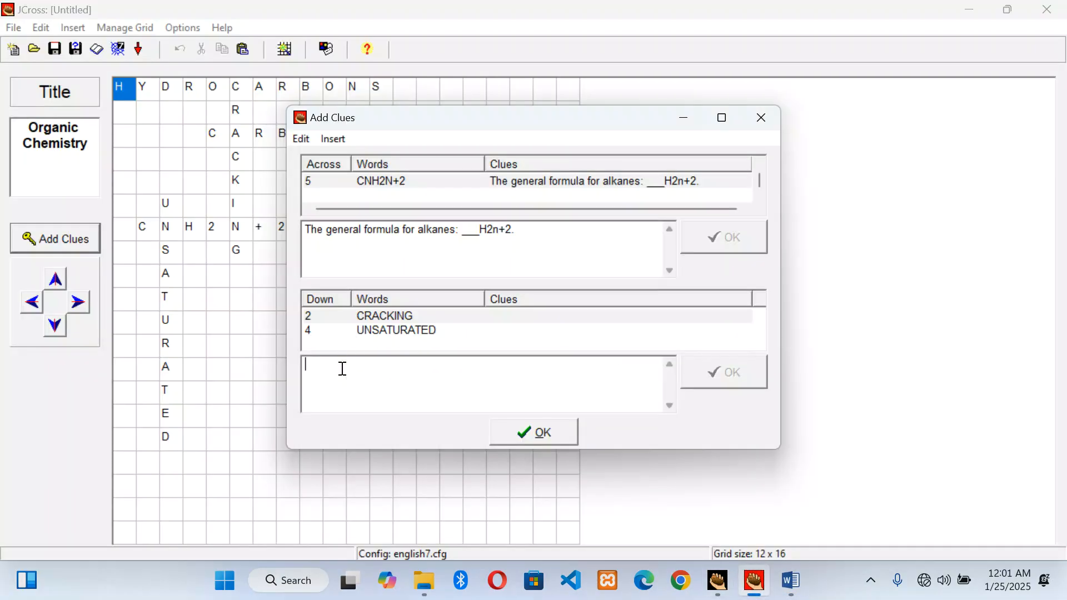
text(5.	The process of breaking down hydrocarbons into smaller molecules using heat.)
click(352, 367)
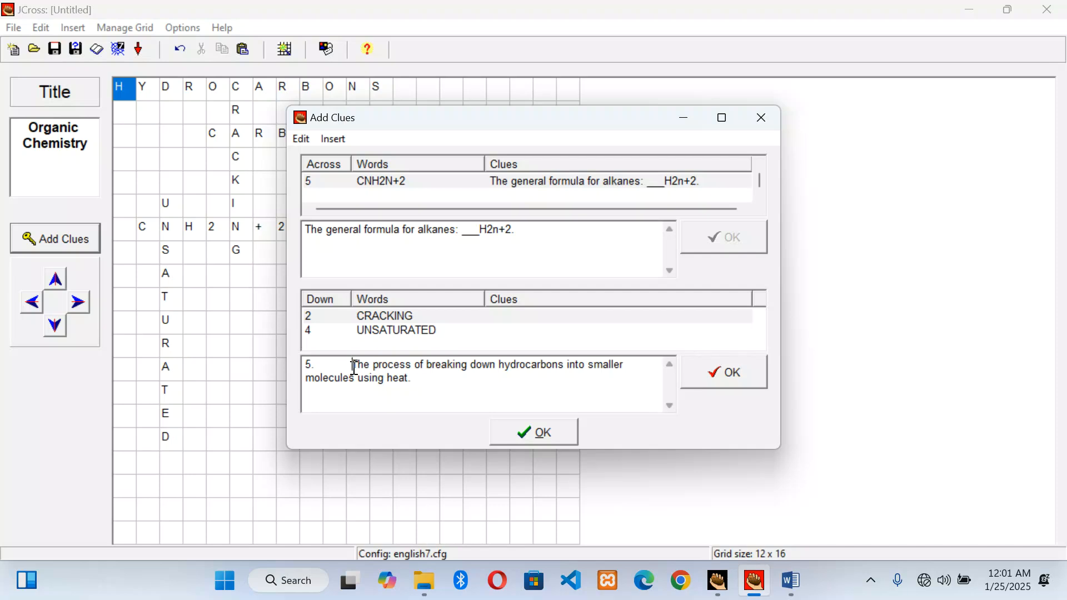
key(BackSpace)
key(BackSpace)
key(BackSpace)
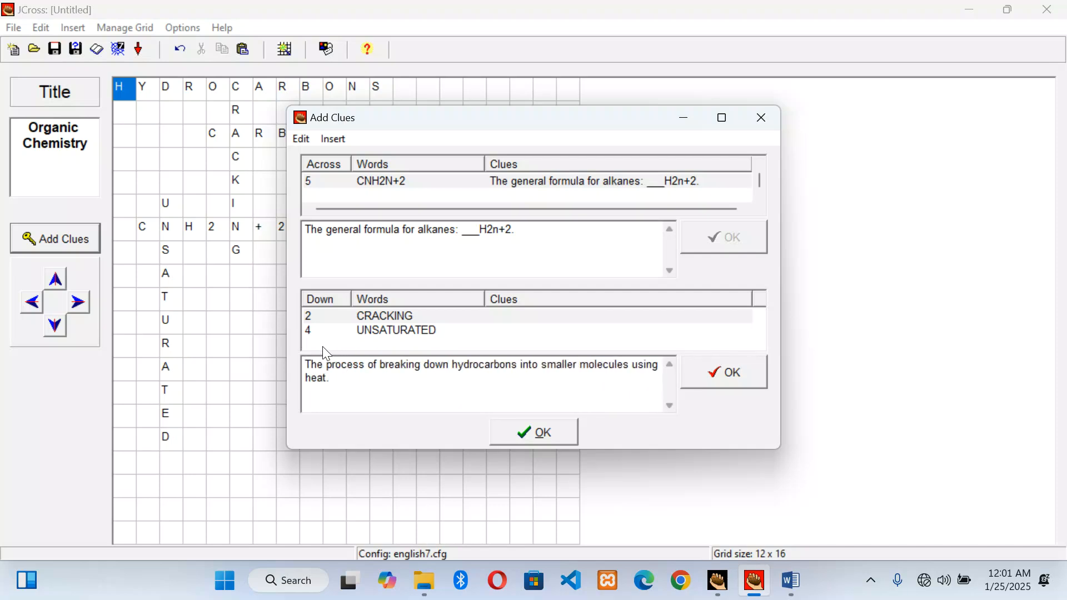
click(706, 374)
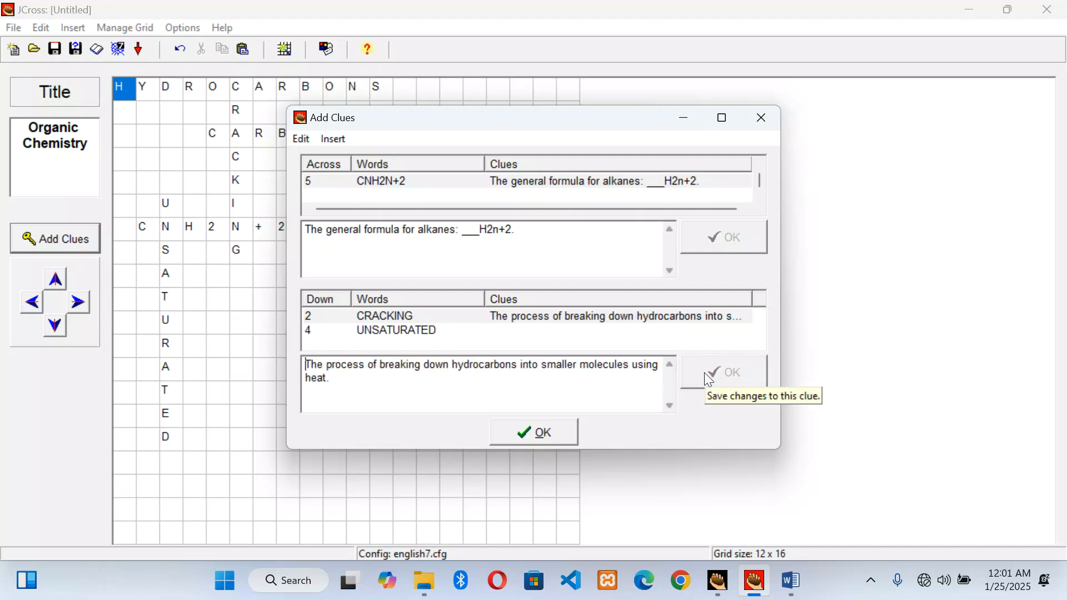
Select the down word UNSATURATED for its clue, then switch to Word and copy clue 3 about hydrocarbons with double or triple bonds
click(376, 332)
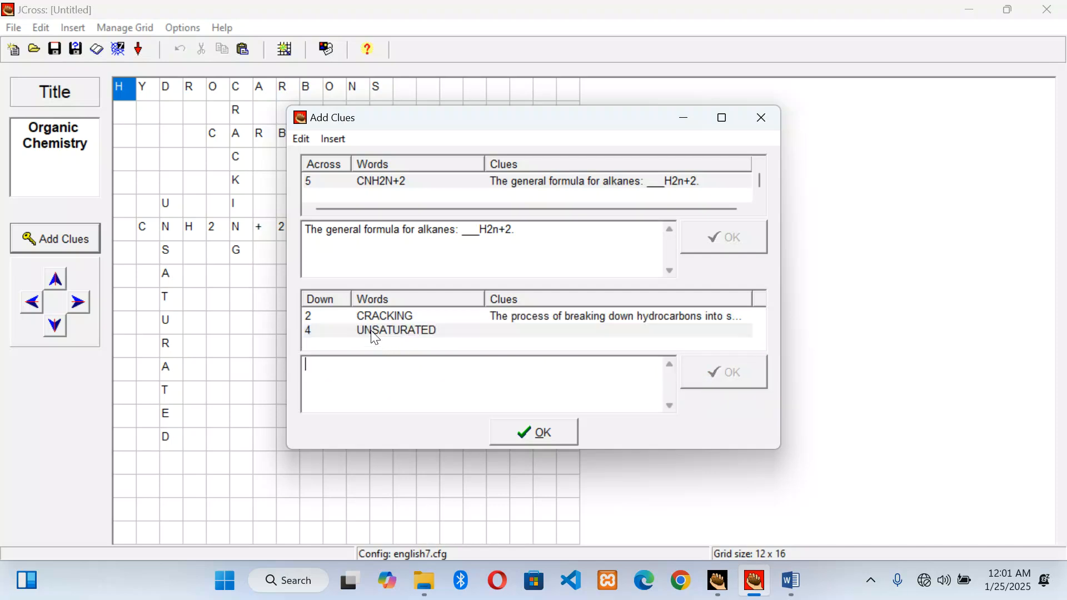
click(791, 579)
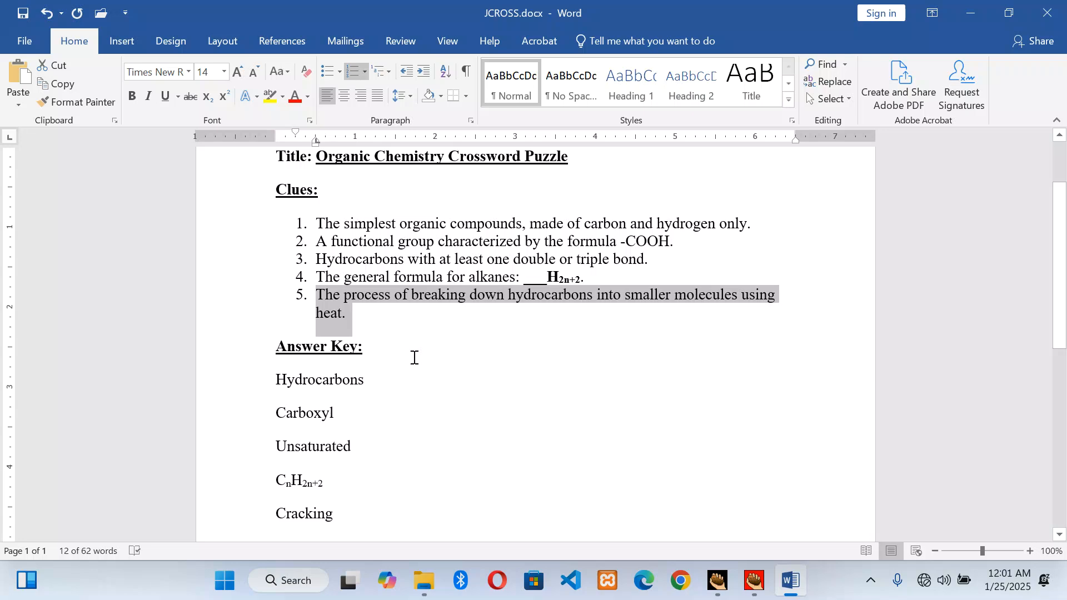
drag(656, 261, 316, 260)
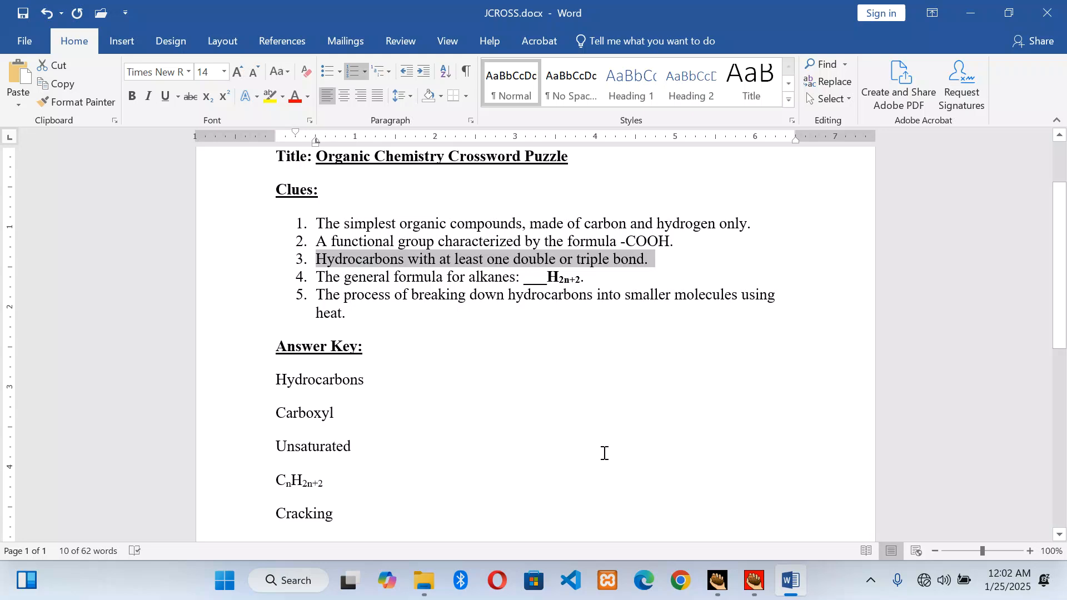
Switch to JCross, save "Hydrocarbons with at least one double or triple bond." as the UNSATURATED clue without the list number, and finish adding clues
click(755, 580)
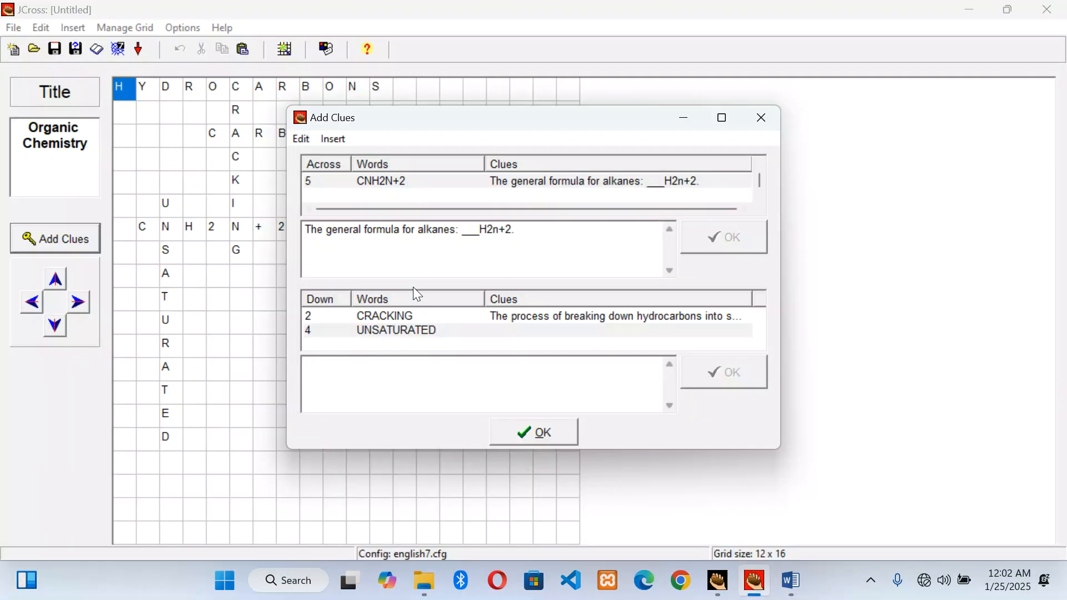
click(391, 369)
text(3.	Hydrocarbons with at least one double or triple bond.)
click(350, 368)
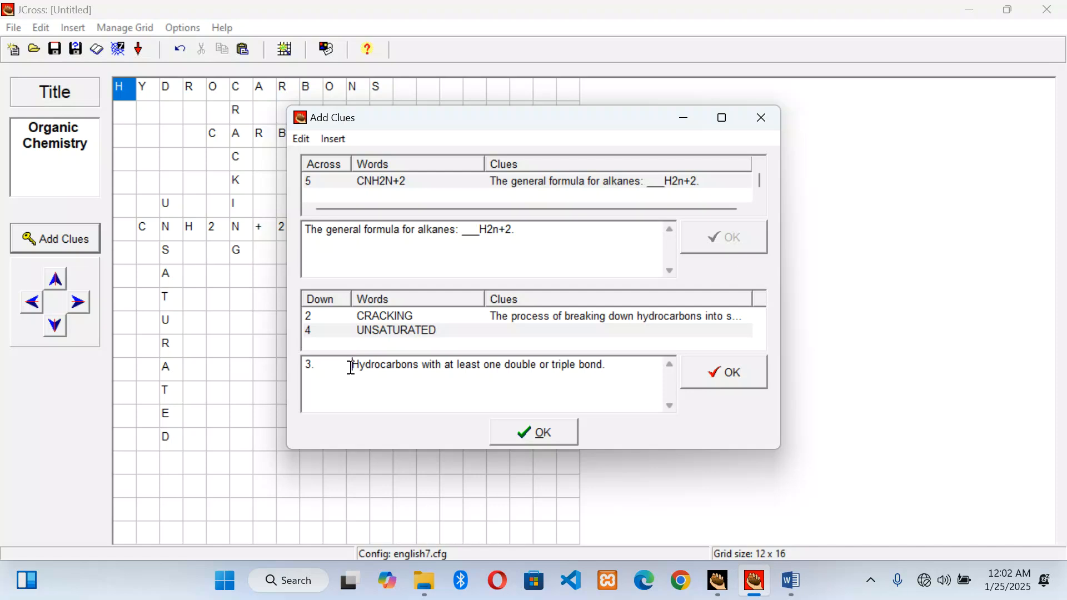
key(BackSpace)
key(BackSpace)
key(BackSpace)
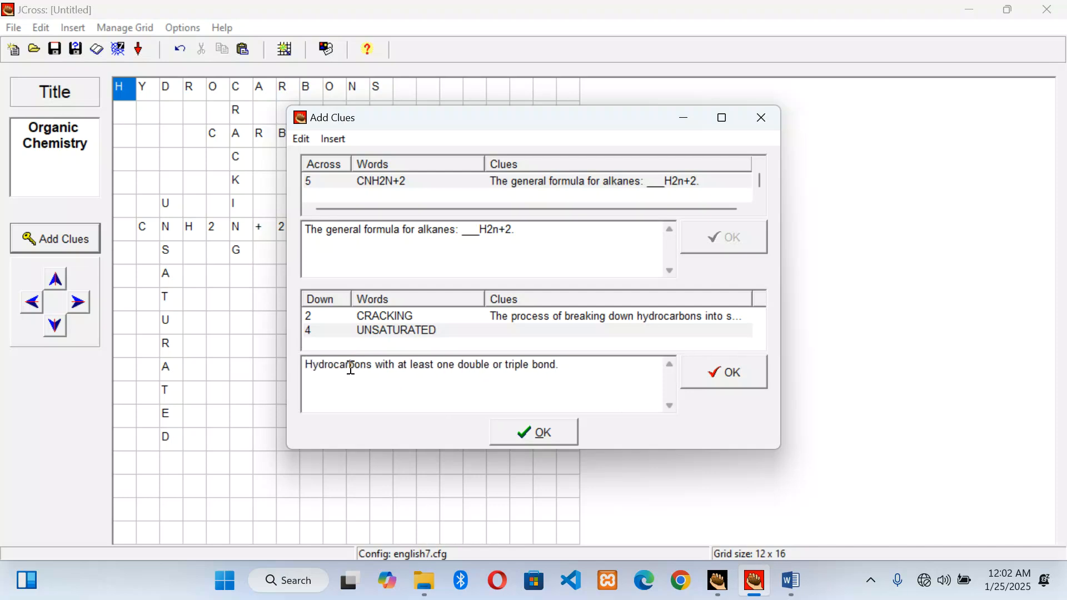
click(709, 373)
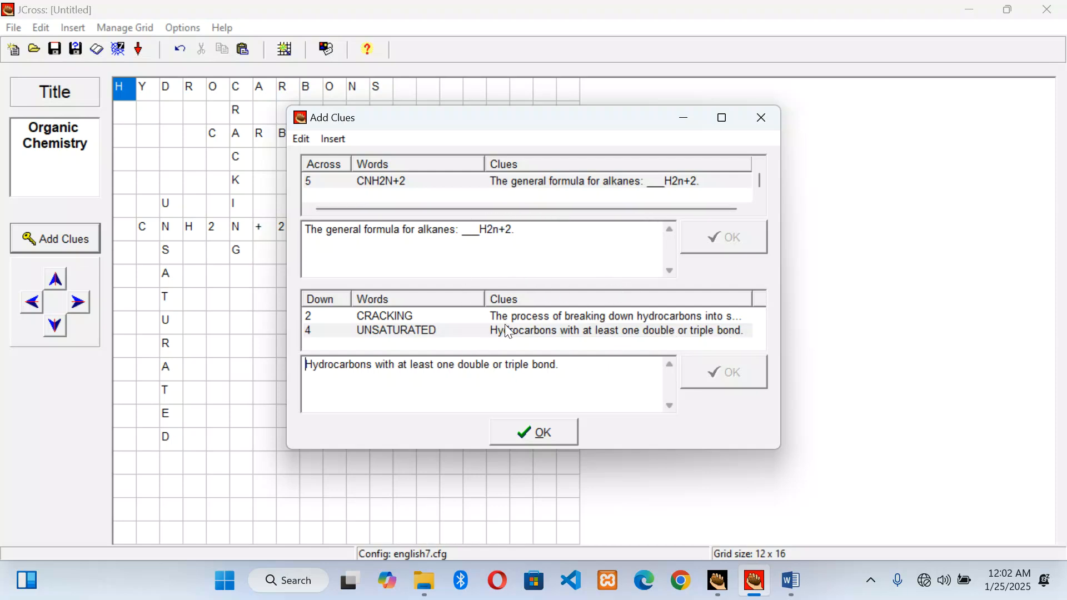
click(530, 435)
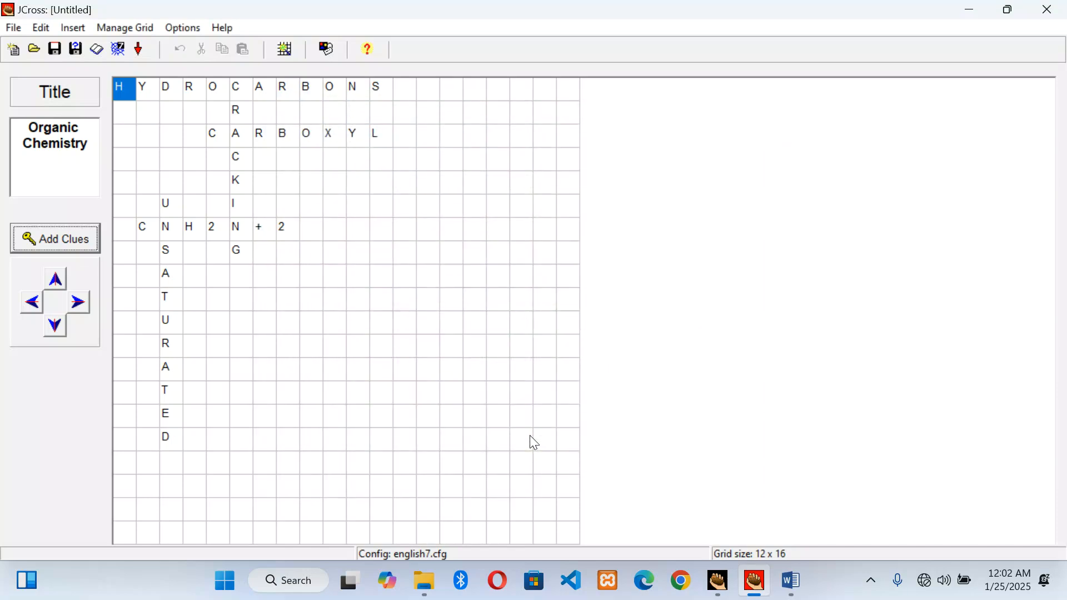
Enable a time limit for the exercise in the output configuration, raise it to more than 11 minutes, and accept the settings
click(321, 54)
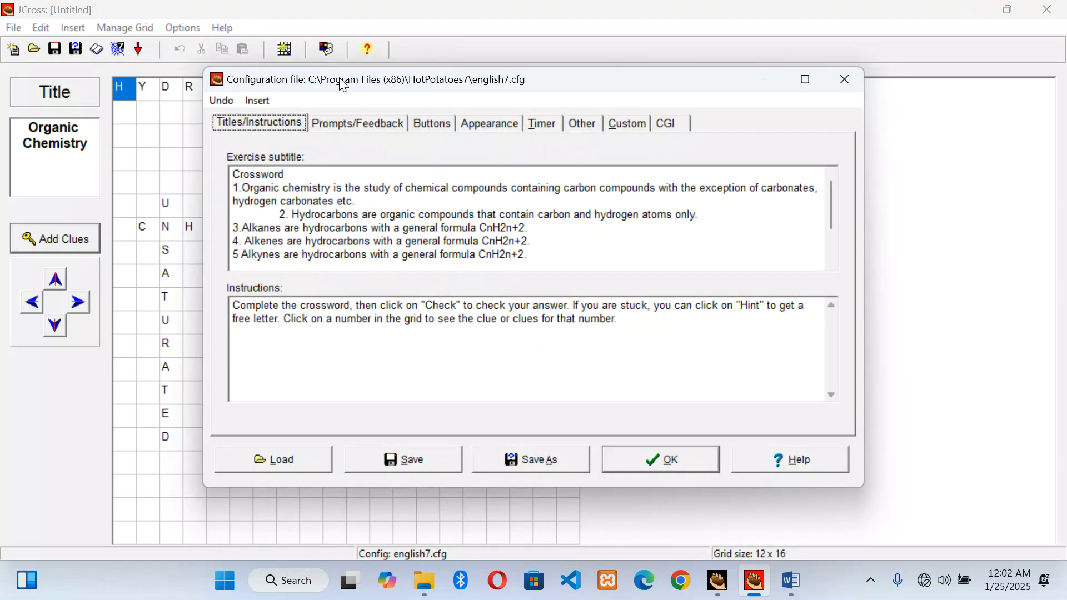
click(542, 127)
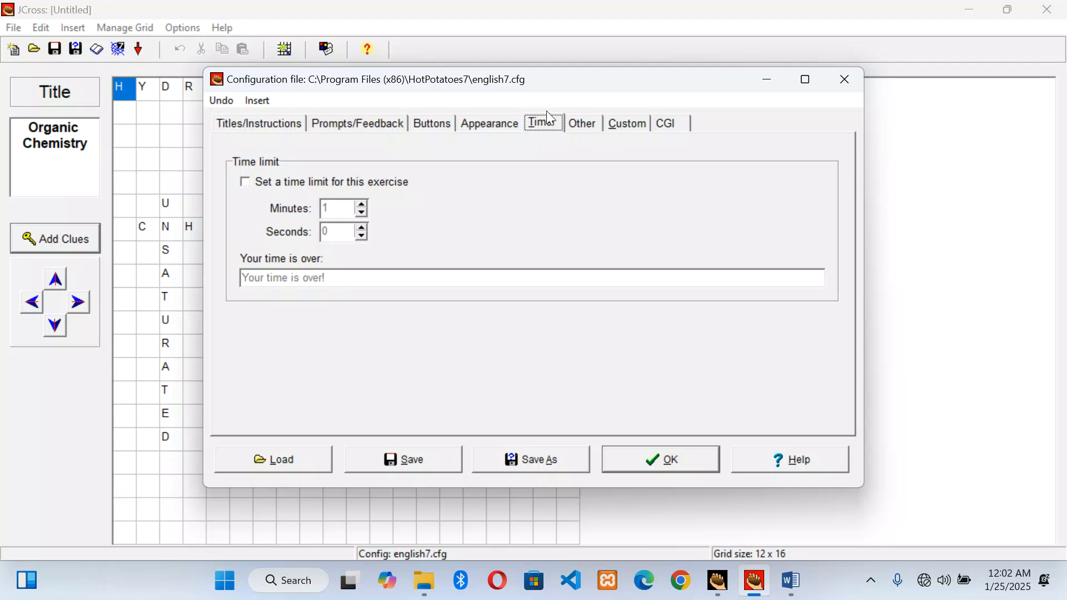
click(247, 185)
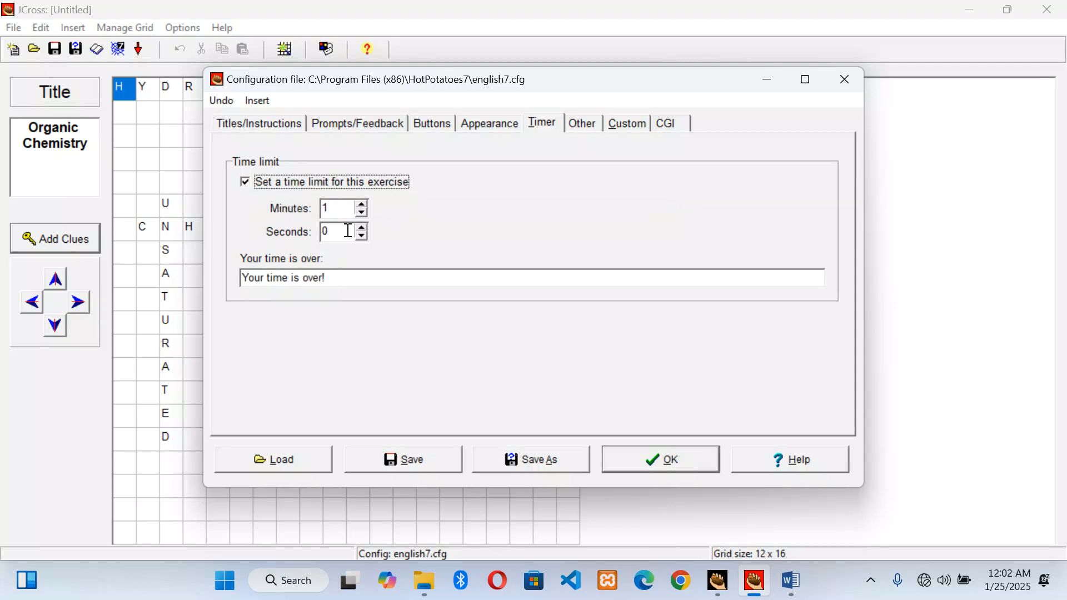
click(363, 204)
click(362, 204)
click(362, 204)
click(362, 205)
click(362, 205)
click(362, 205)
click(363, 205)
click(362, 205)
click(362, 205)
click(363, 205)
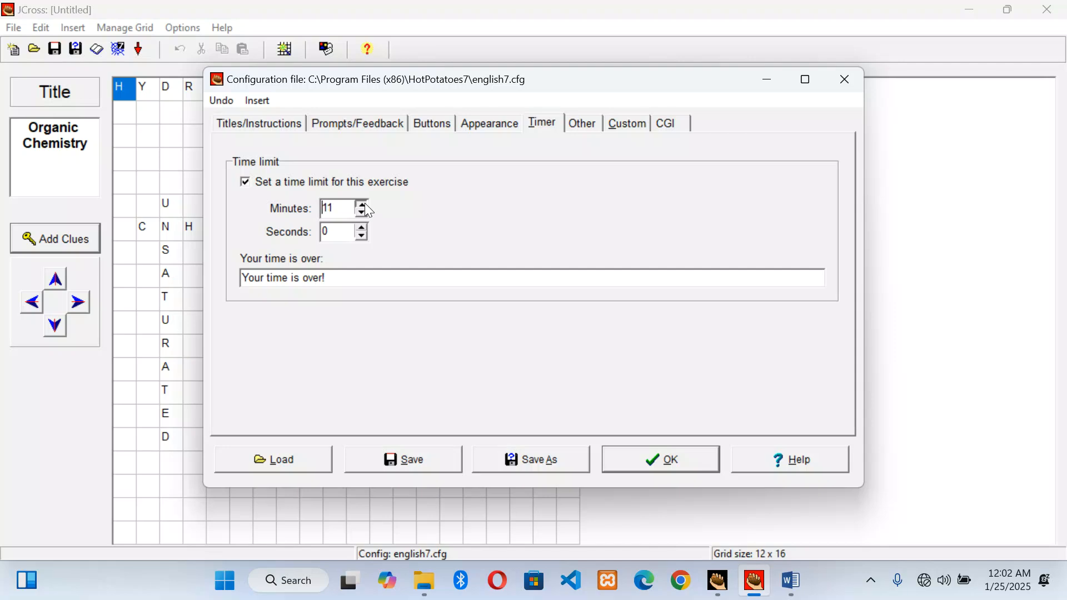
click(365, 204)
click(365, 203)
click(365, 203)
click(658, 461)
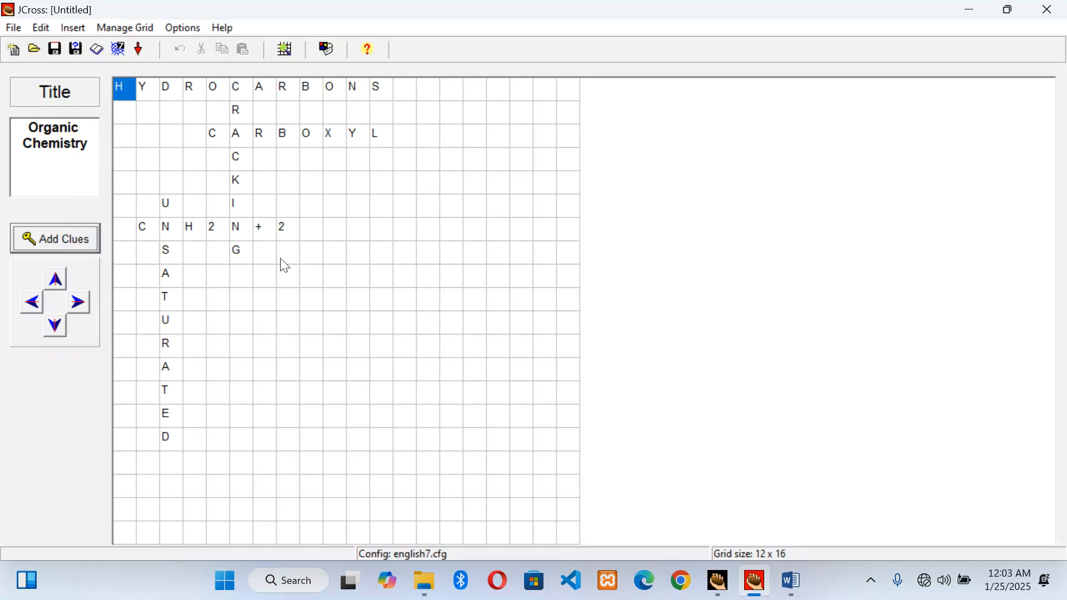
Export the crossword as an HTML file named "Puzzle JCROSS Exercise" on the Desktop, keeping the spaces, and view it in the browser
click(117, 50)
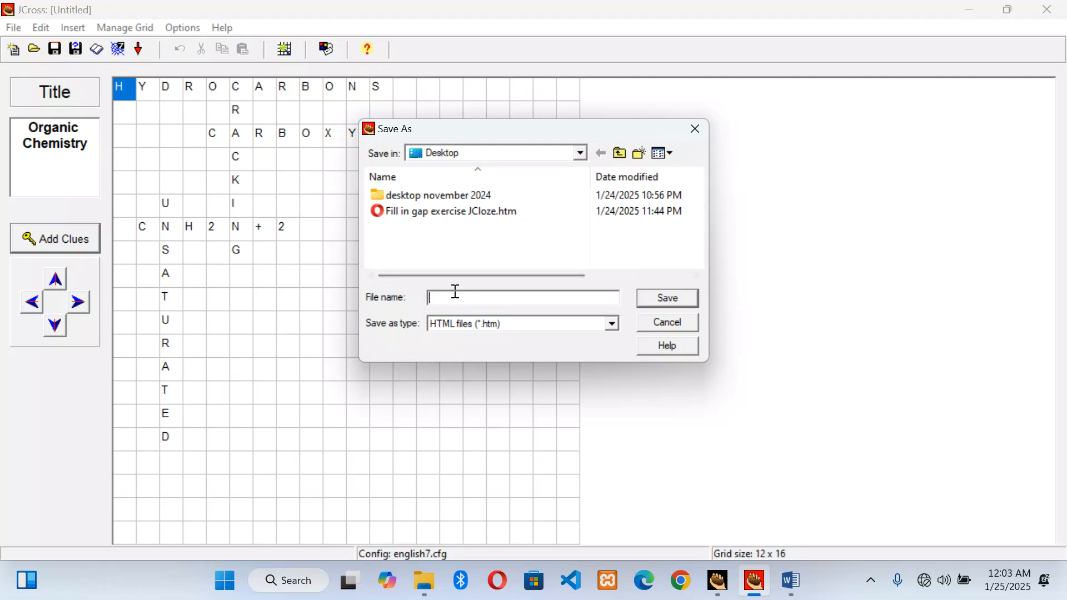
text(Puzzle JCROSS Exercise)
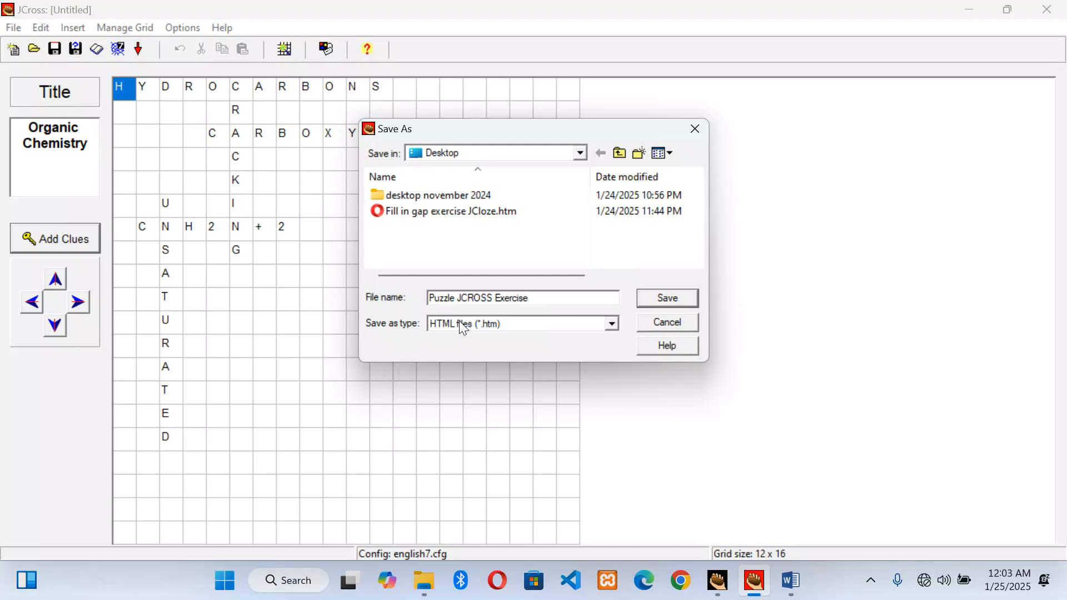
click(658, 303)
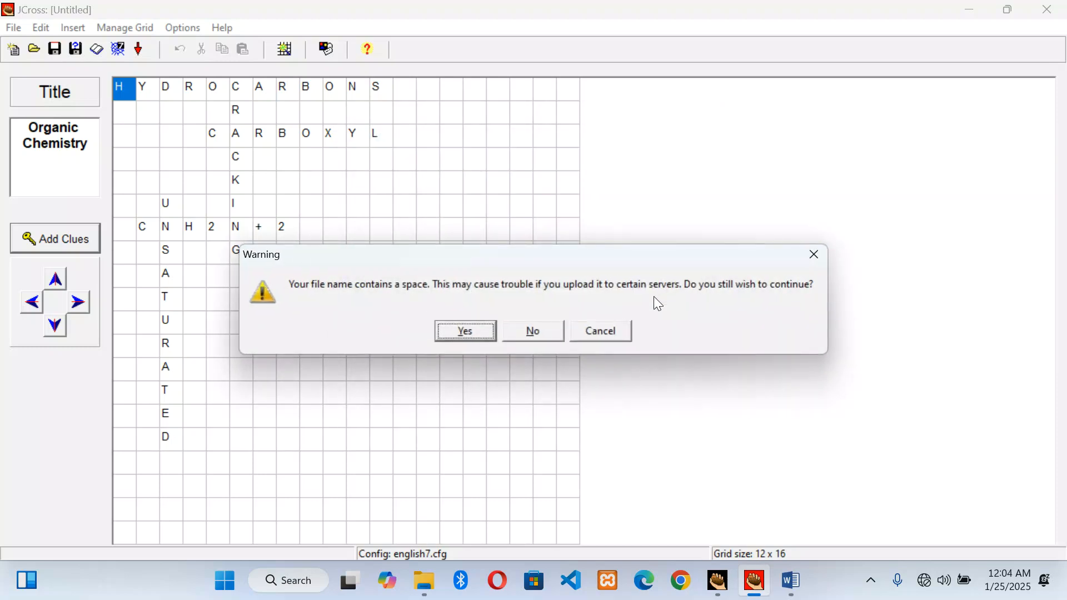
click(453, 325)
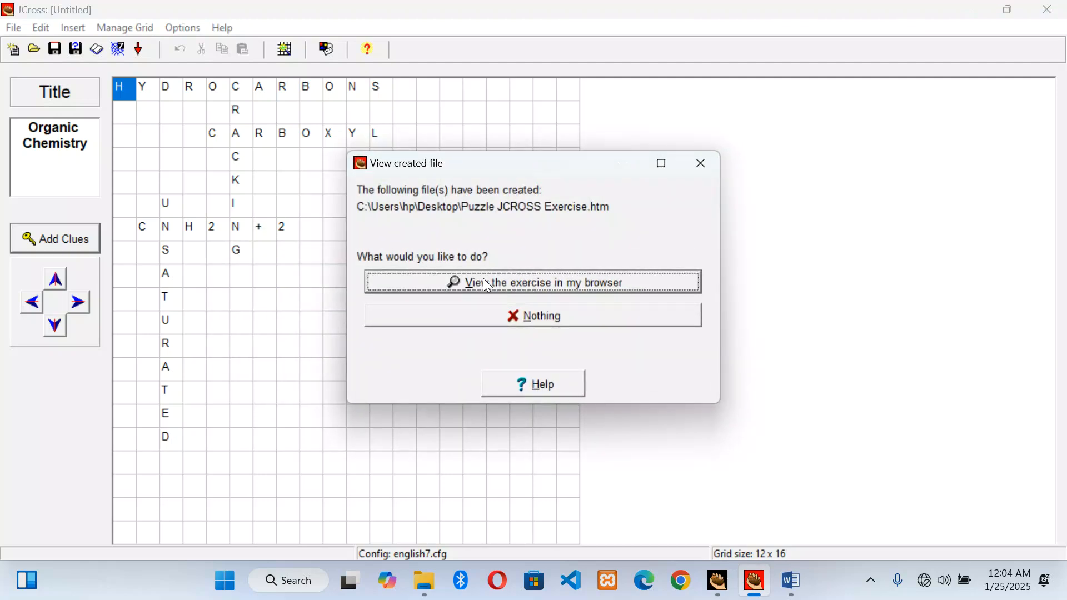
click(483, 278)
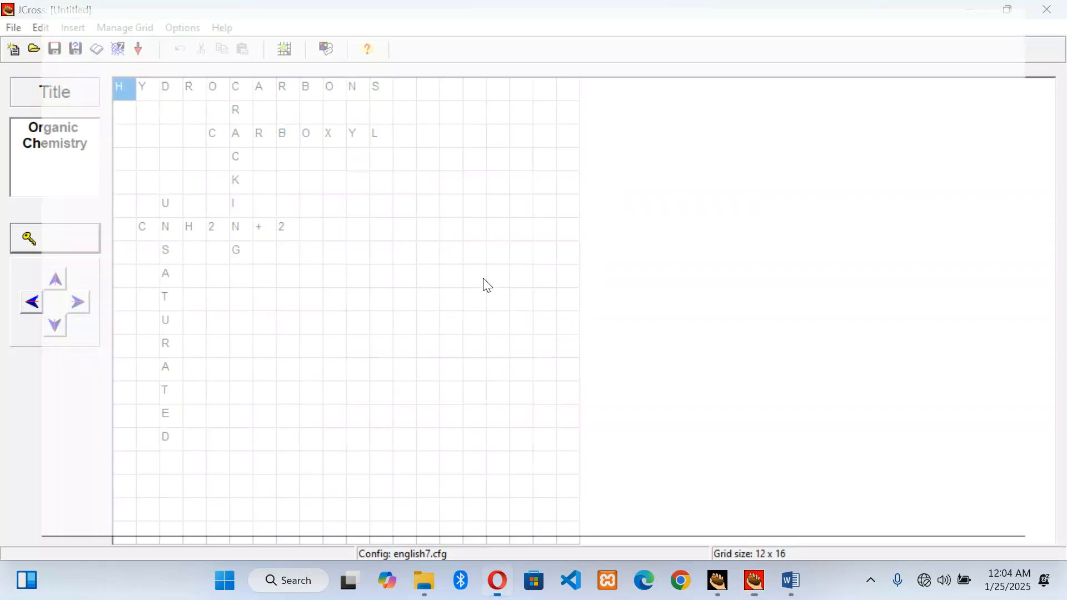